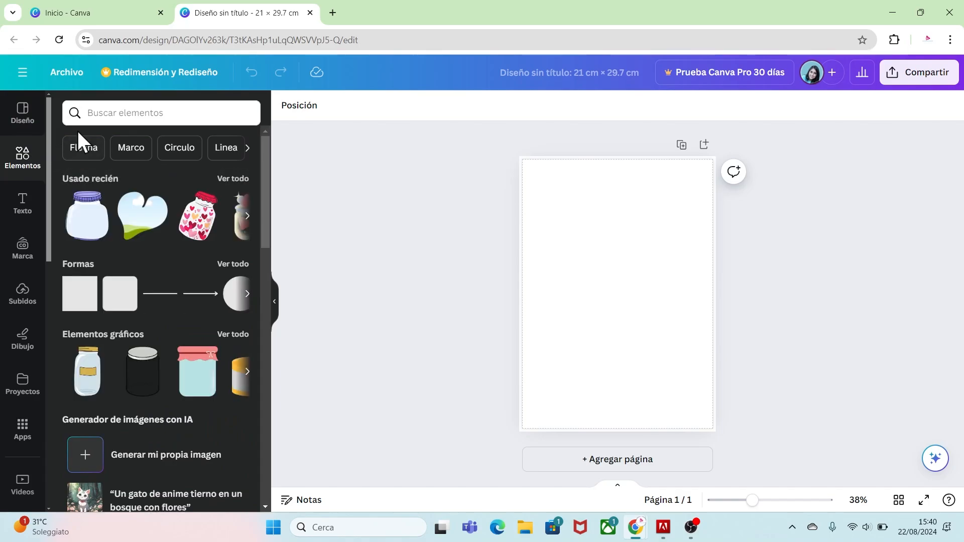
# - Search the elements for "botella de tarro de vidrio" and show all matching graphics
pyautogui.click(102, 118)
pyautogui.write('botella de')
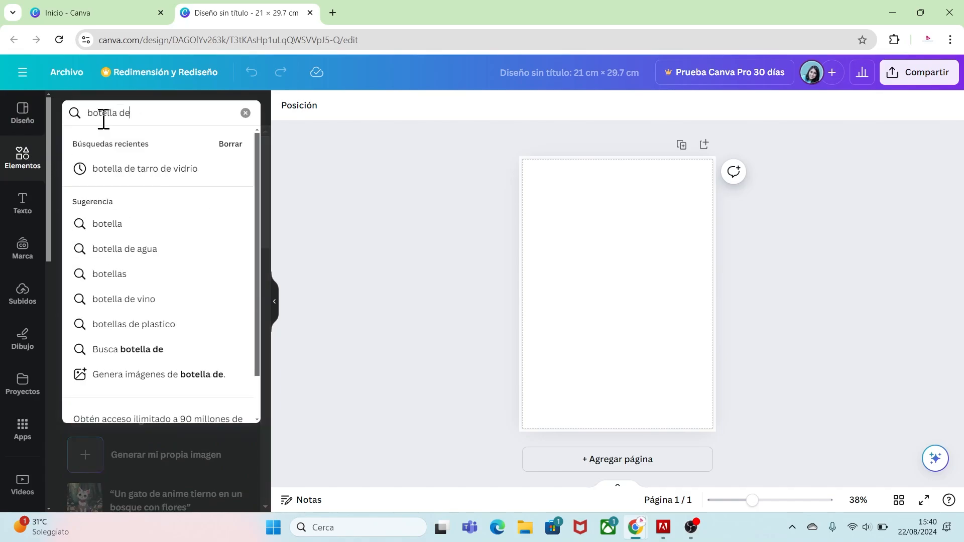
pyautogui.write(' tarro de ')
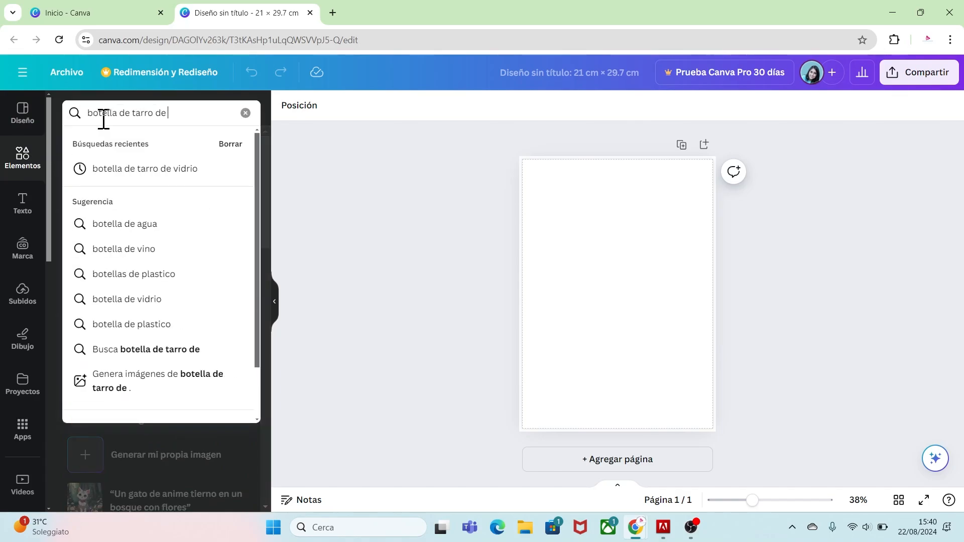
pyautogui.write('vidrio')
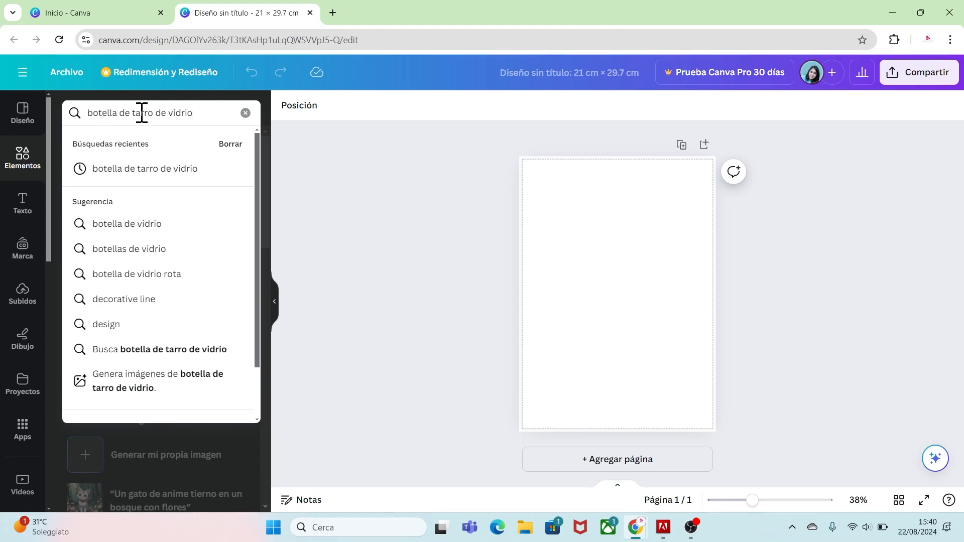
pyautogui.press('Return')
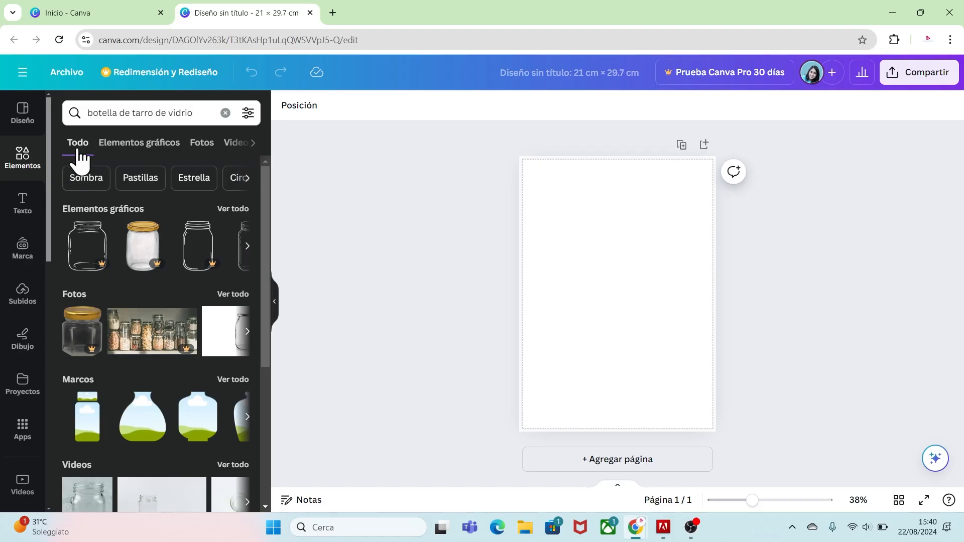
pyautogui.click(236, 209)
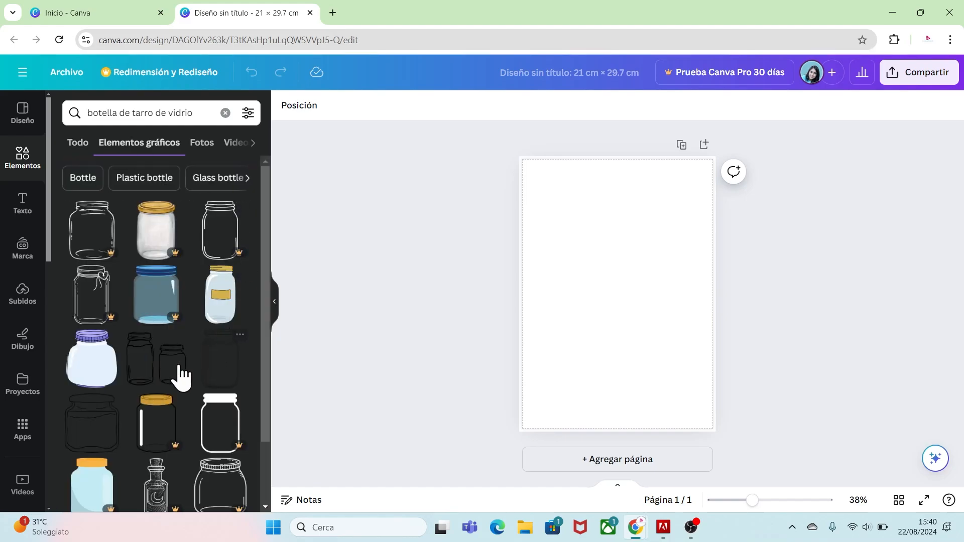
# - Add the free round glass jar with the purple lid, enlarge it and place it in the page's upper-left corner
pyautogui.moveTo(266, 201); pyautogui.dragTo(266, 241)
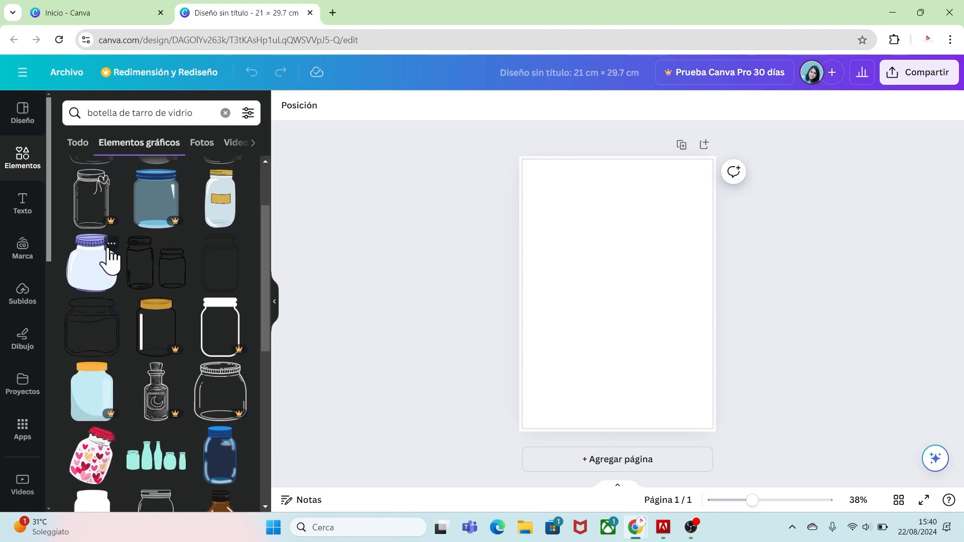
pyautogui.click(111, 244)
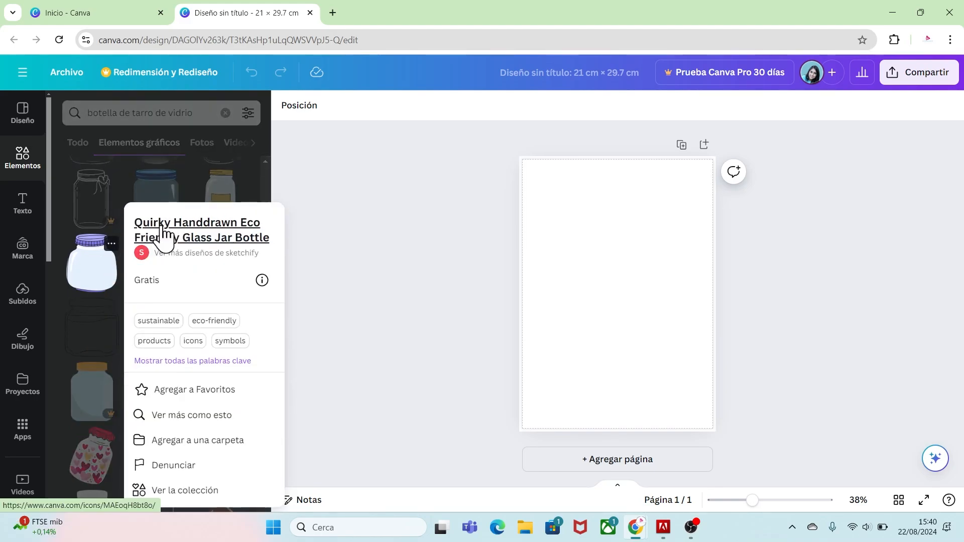
pyautogui.click(101, 267)
pyautogui.click(88, 269)
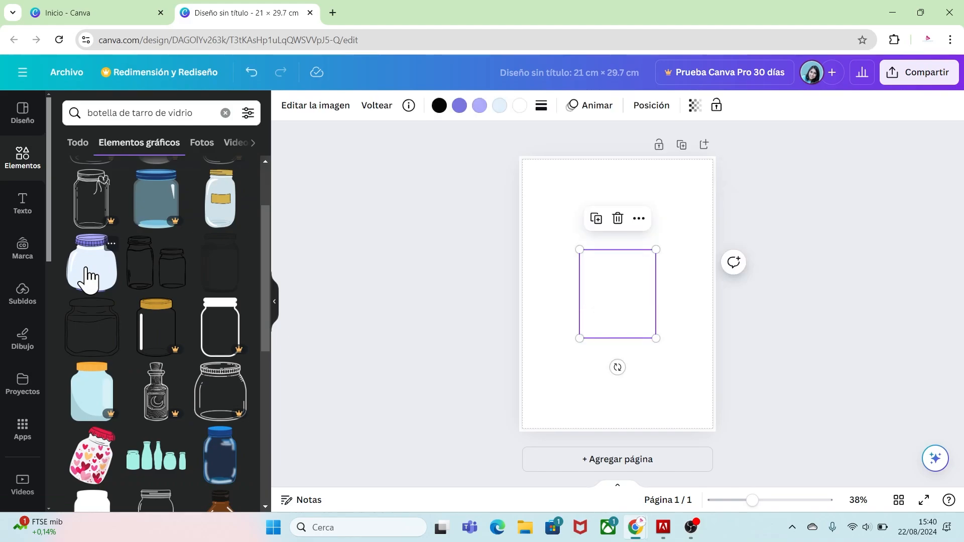
pyautogui.moveTo(578, 249); pyautogui.dragTo(557, 221)
pyautogui.moveTo(598, 273); pyautogui.dragTo(571, 236)
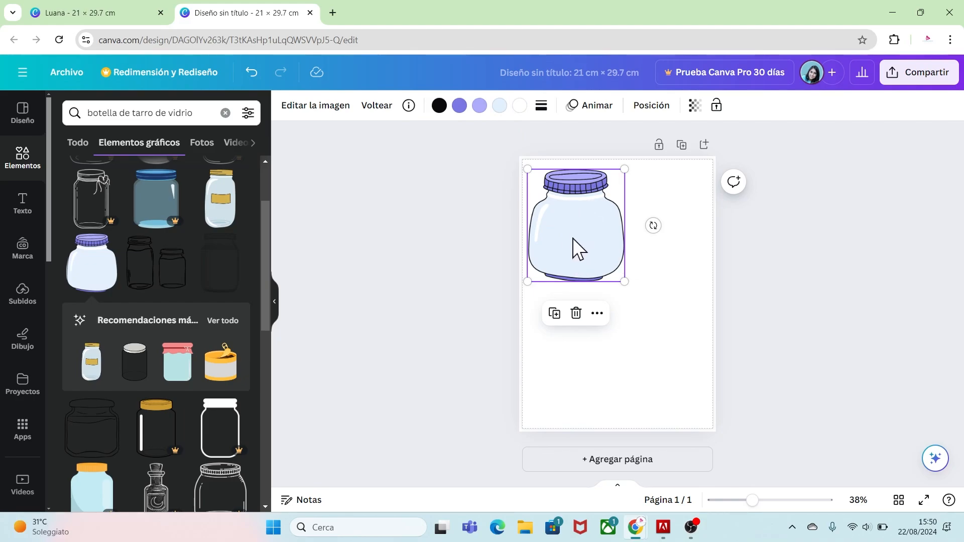
# - Upload imagen 1.png, imagen 5.png, imagen 6.png and IMAGEN6.png from the RECURSOS folder
pyautogui.click(22, 296)
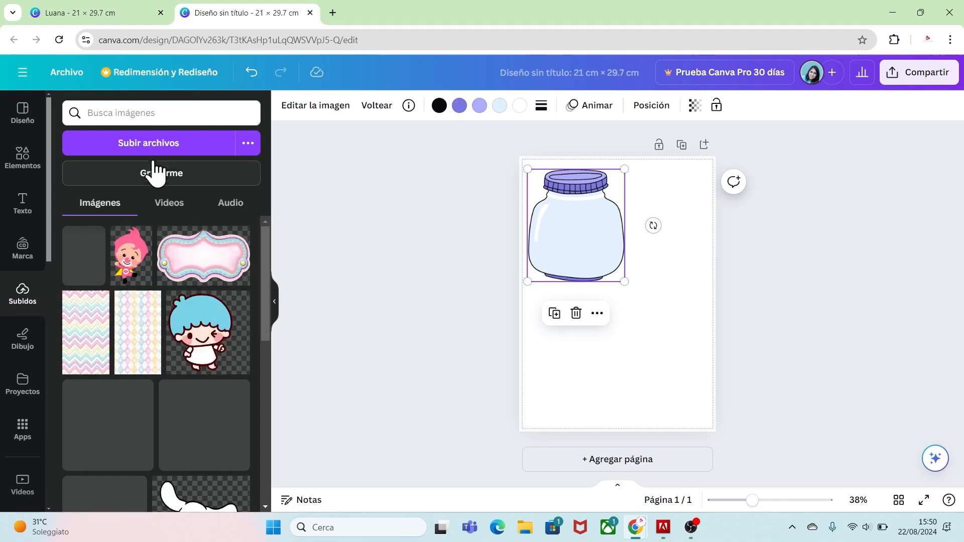
pyautogui.click(168, 144)
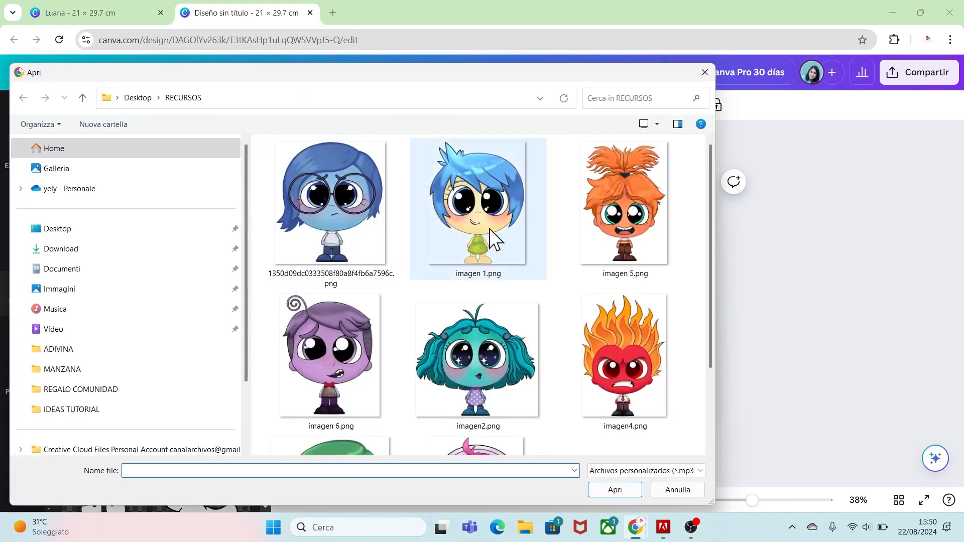
pyautogui.click(577, 274)
pyautogui.keyDown('ctrl'); pyautogui.click(475, 269); pyautogui.keyUp('ctrl')
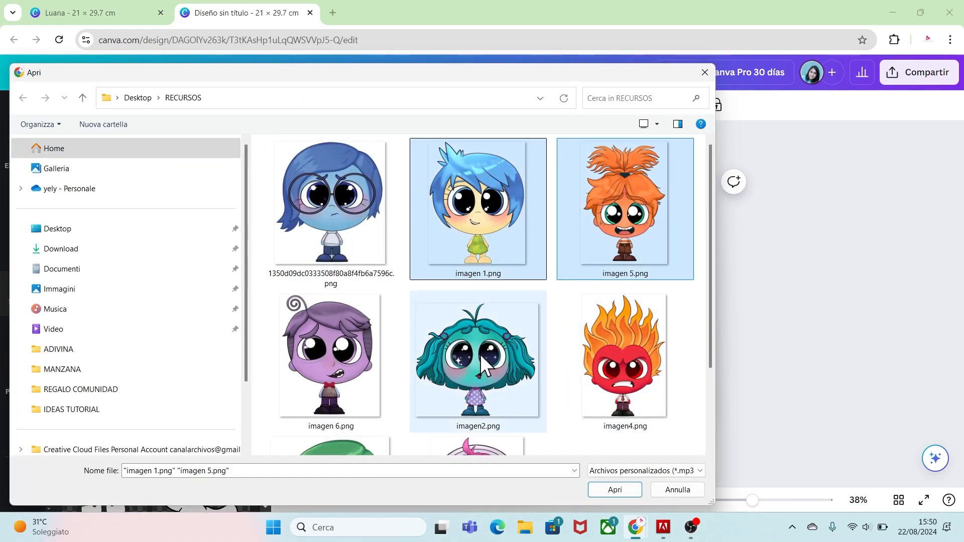
pyautogui.keyDown('ctrl'); pyautogui.click(329, 348); pyautogui.keyUp('ctrl')
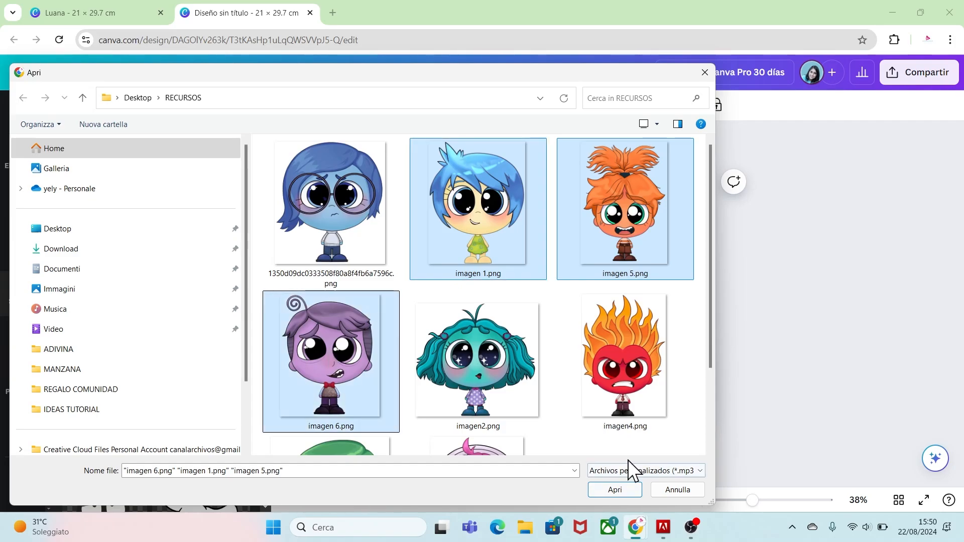
pyautogui.moveTo(710, 323); pyautogui.dragTo(709, 351)
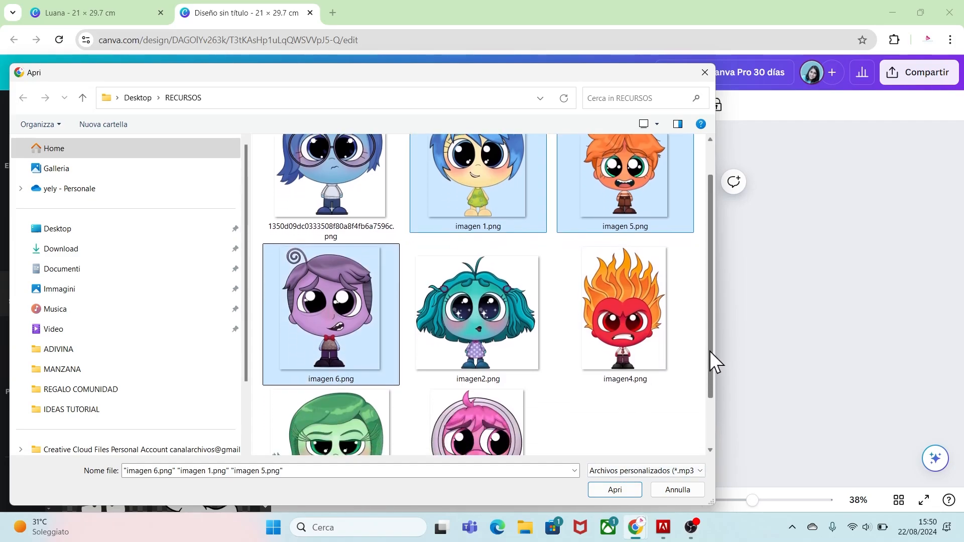
pyautogui.keyDown('ctrl'); pyautogui.click(338, 403); pyautogui.keyUp('ctrl')
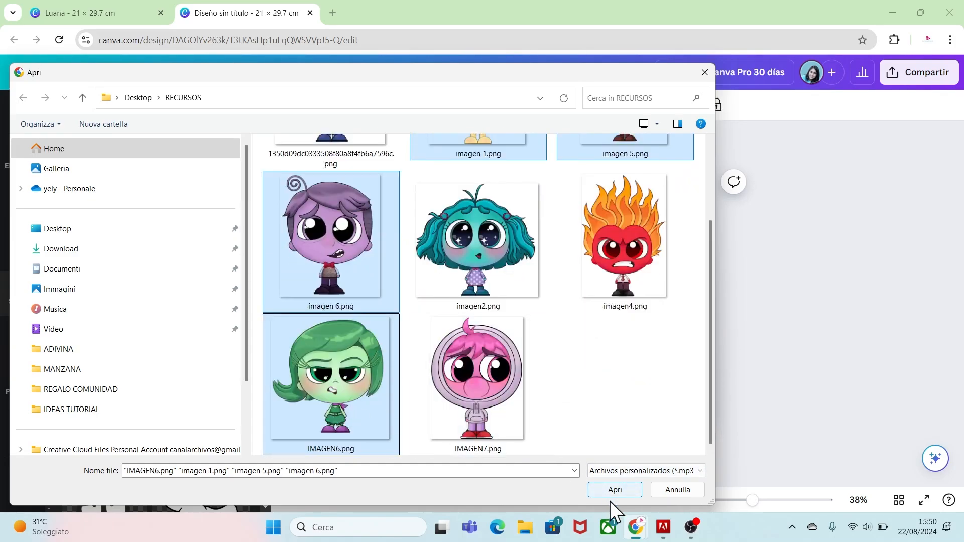
pyautogui.click(613, 490)
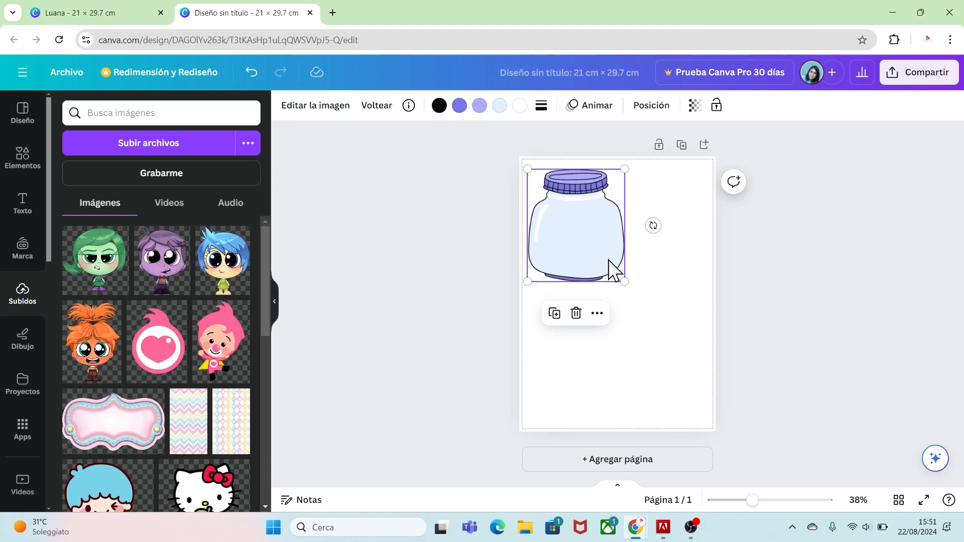
# - Enlarge the jar to nearly the full page width and center it vertically on the page
pyautogui.moveTo(625, 283); pyautogui.dragTo(694, 367)
pyautogui.moveTo(630, 265); pyautogui.dragTo(631, 291)
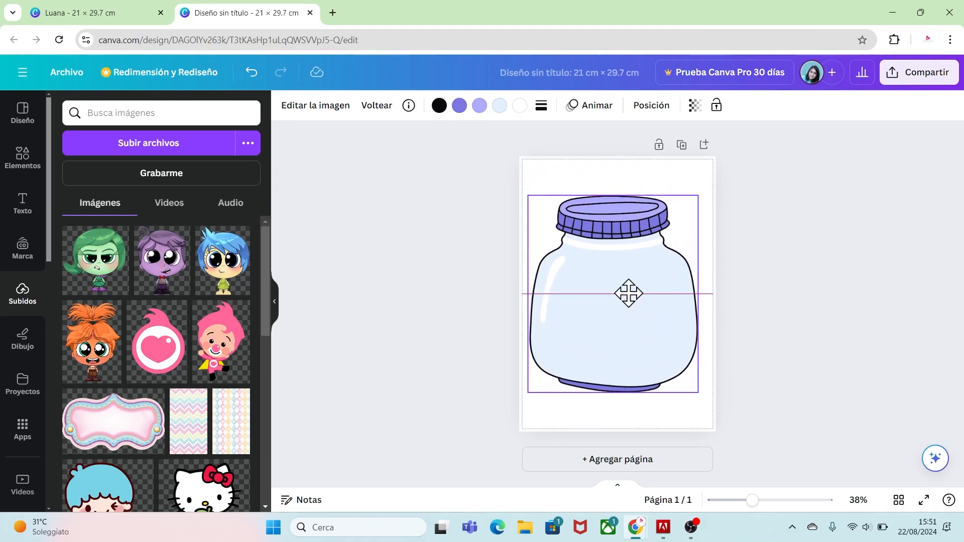
# - Add the uploaded green character, shrink it, crop it to the head and place it on the jar's upper right area
pyautogui.click(101, 278)
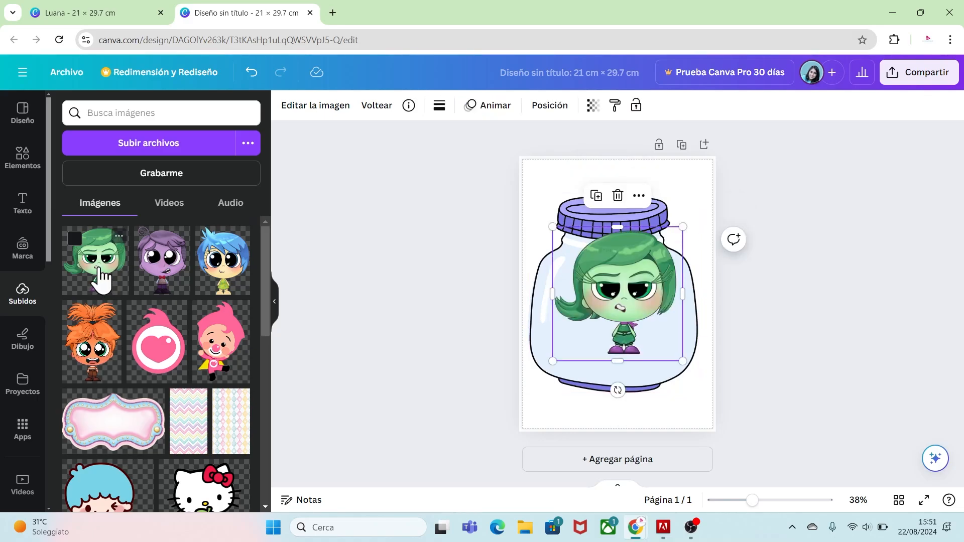
pyautogui.moveTo(552, 230); pyautogui.dragTo(640, 278)
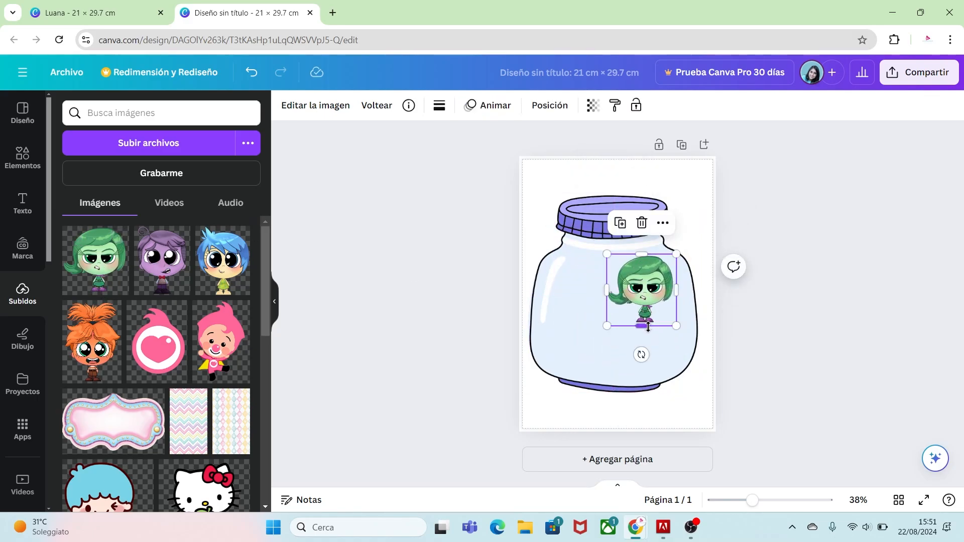
pyautogui.moveTo(648, 327); pyautogui.dragTo(650, 280)
pyautogui.click(701, 330)
pyautogui.moveTo(677, 295); pyautogui.dragTo(644, 274)
pyautogui.click(730, 294)
# - Recolor the jar's lid rim and base dark green and the lid's top medium green, using the character's photo palette
pyautogui.click(584, 236)
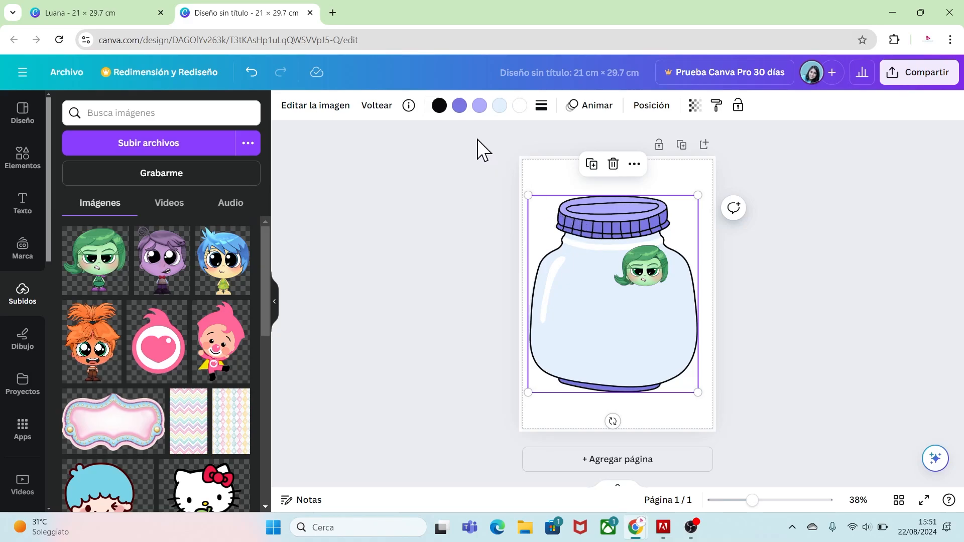
pyautogui.click(459, 106)
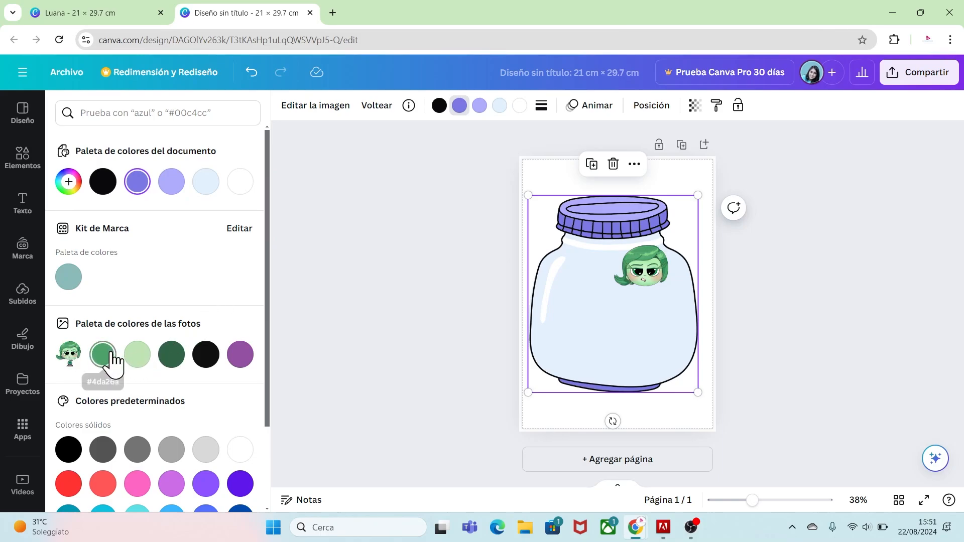
pyautogui.click(171, 357)
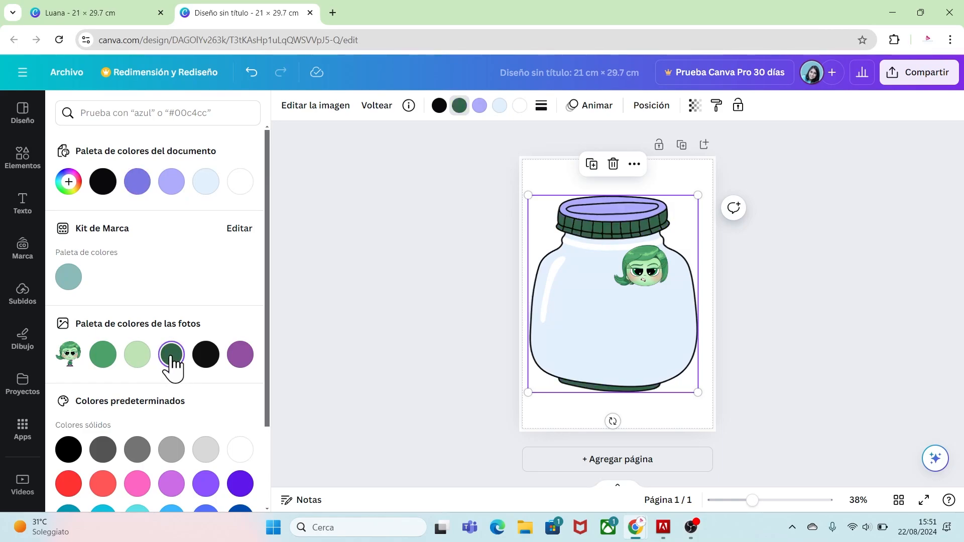
pyautogui.click(481, 107)
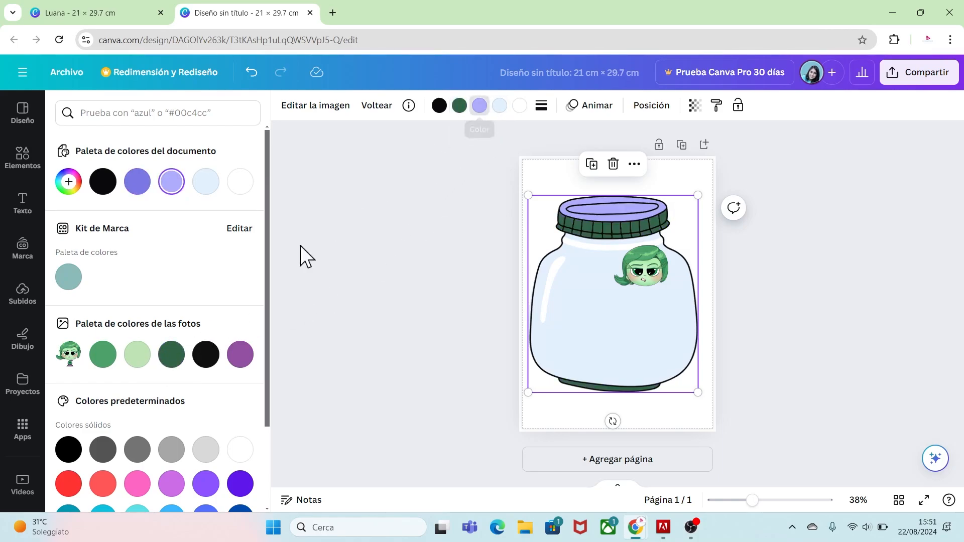
pyautogui.click(104, 355)
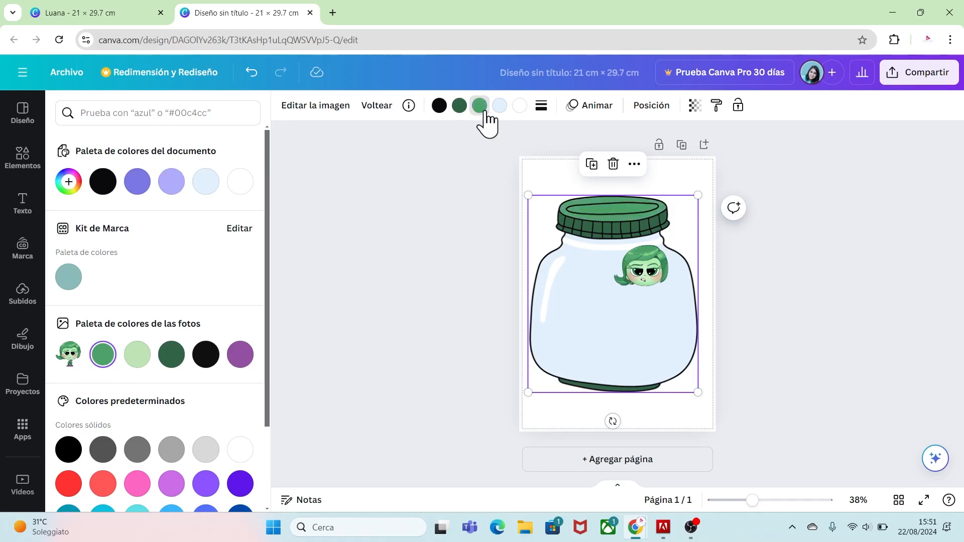
pyautogui.click(499, 106)
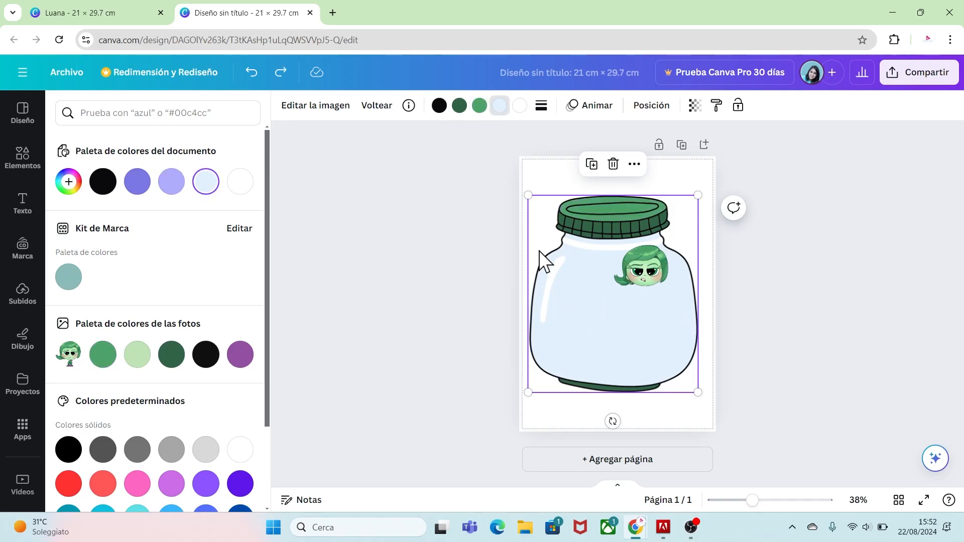
# - Apply the Contorno shadow effect to the jar with a size of 90
pyautogui.click(318, 111)
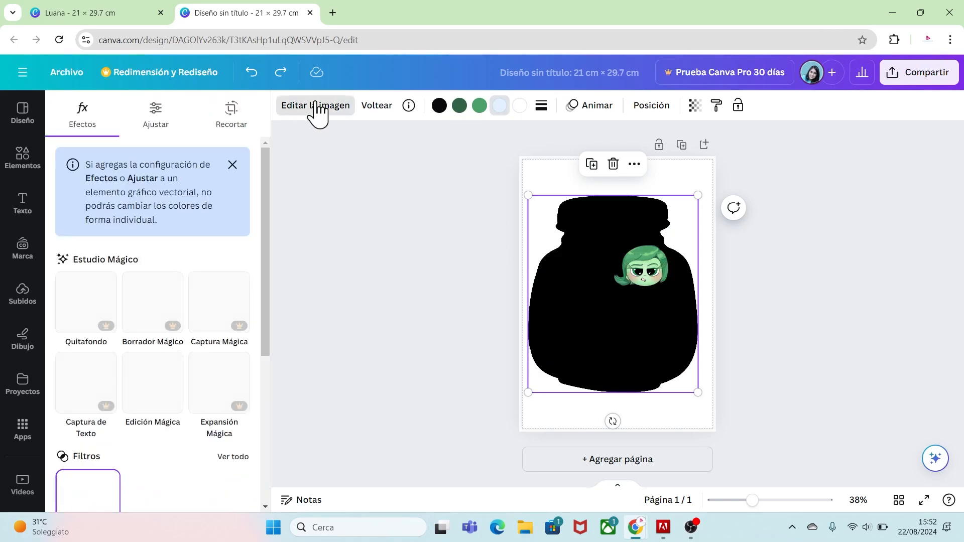
pyautogui.moveTo(266, 176); pyautogui.dragTo(271, 302)
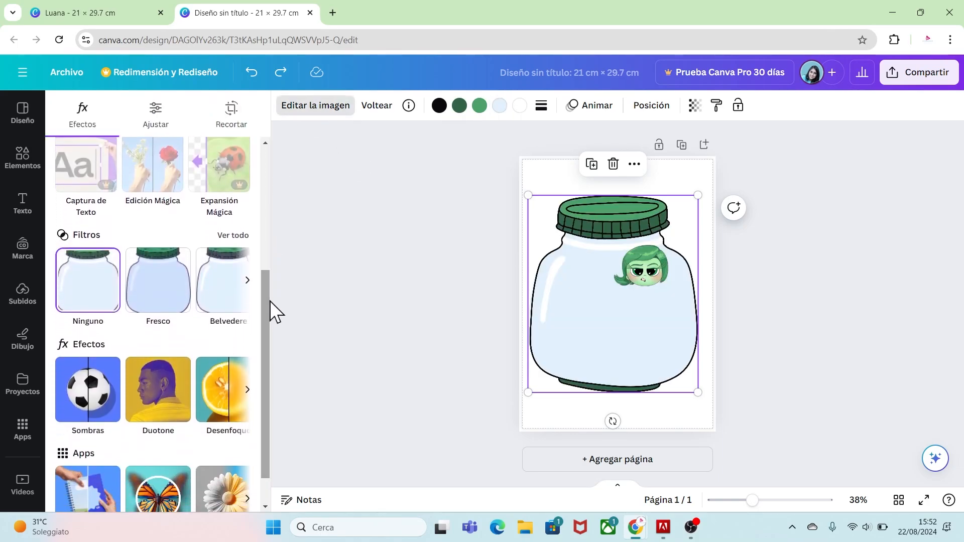
pyautogui.click(93, 391)
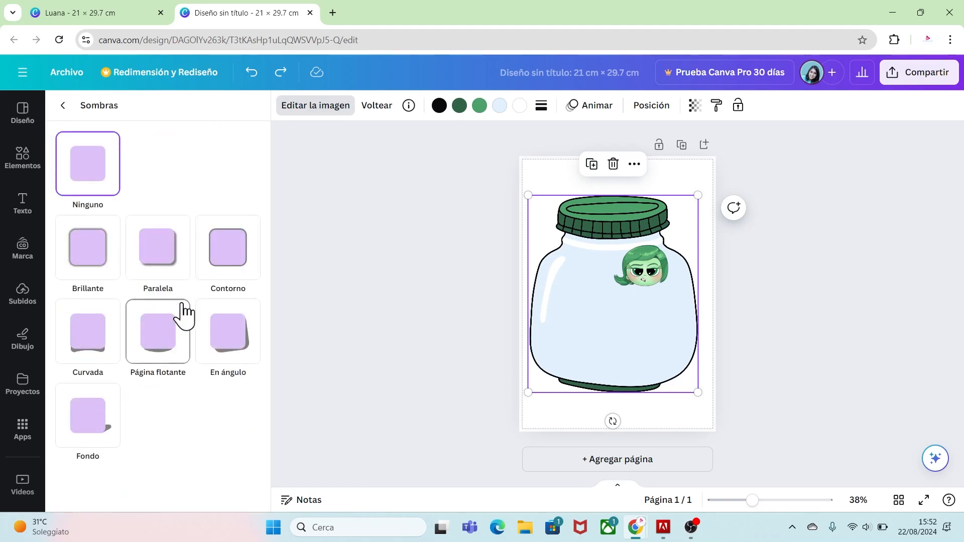
pyautogui.click(227, 258)
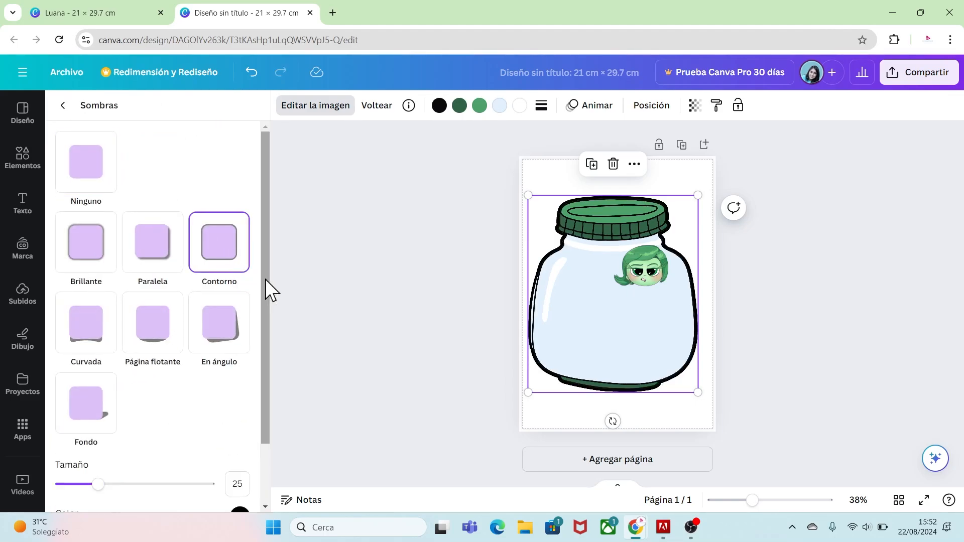
pyautogui.moveTo(265, 280); pyautogui.dragTo(264, 336)
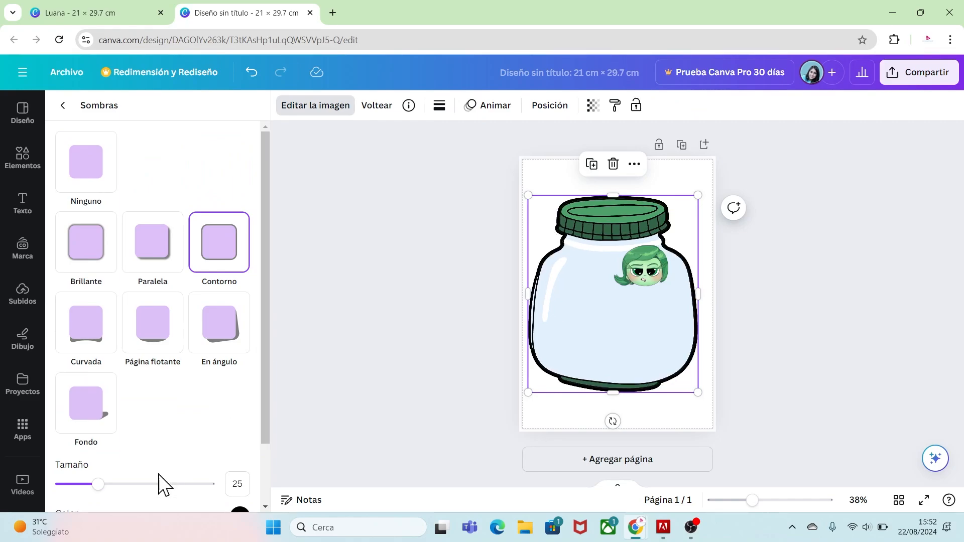
pyautogui.moveTo(99, 484); pyautogui.dragTo(193, 484)
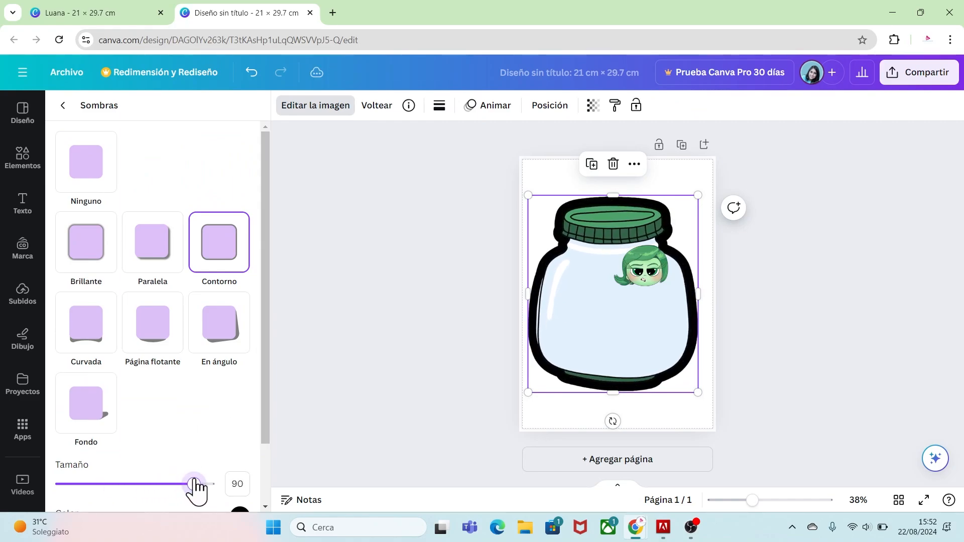
# - Set the jar's outline color to light green #C2E0C7 and deselect the jar
pyautogui.moveTo(265, 427); pyautogui.dragTo(249, 477)
pyautogui.click(239, 455)
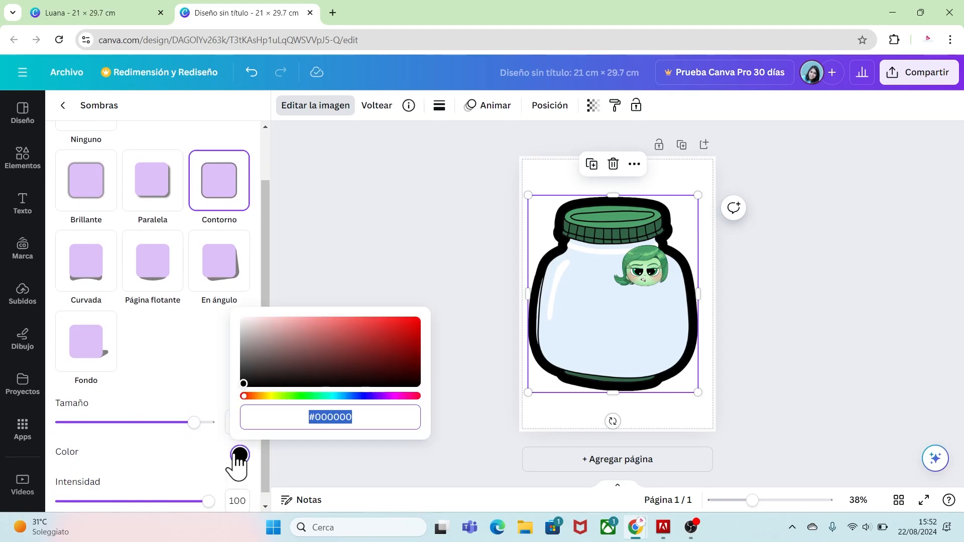
pyautogui.write('#BFE0C5')
pyautogui.press('Return')
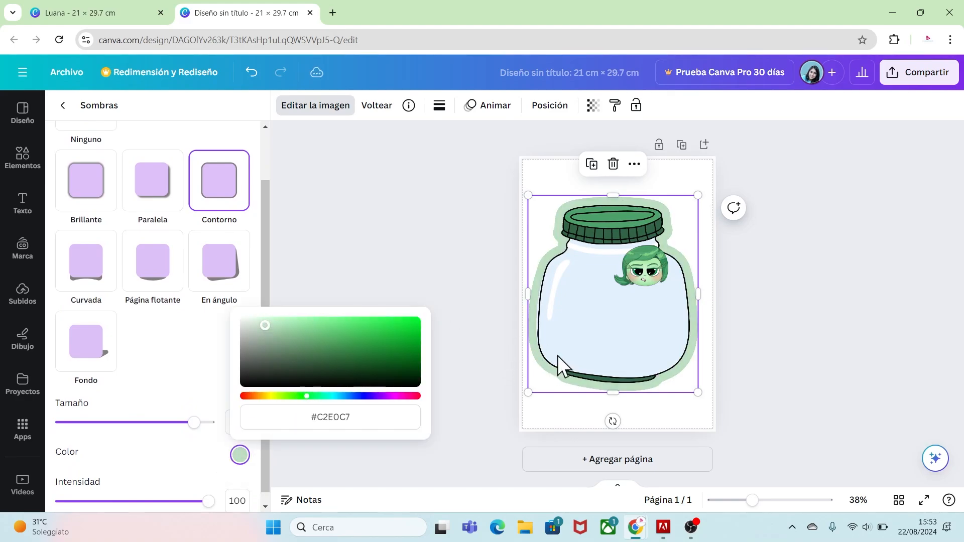
pyautogui.click(748, 373)
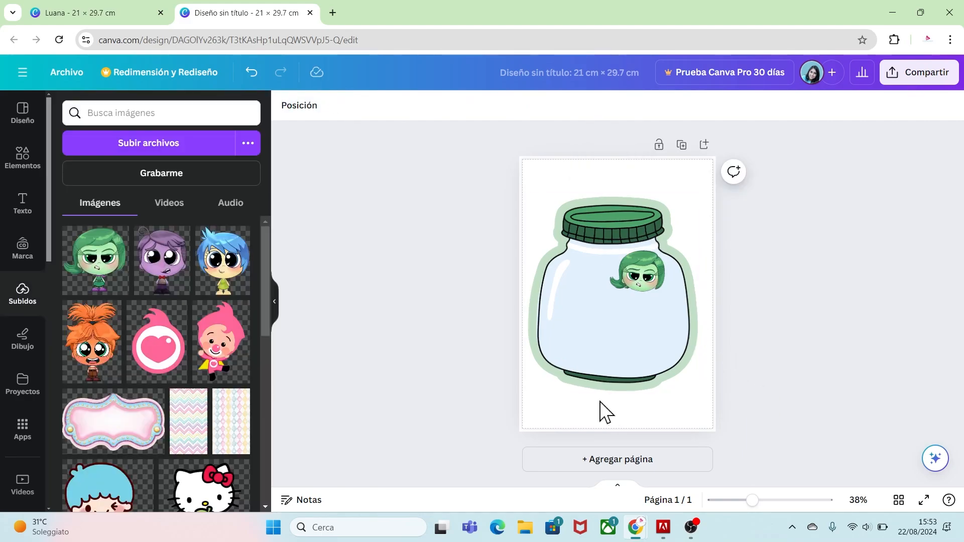
# - Add the recently used yellow and green School Rules text design to the page
pyautogui.click(26, 211)
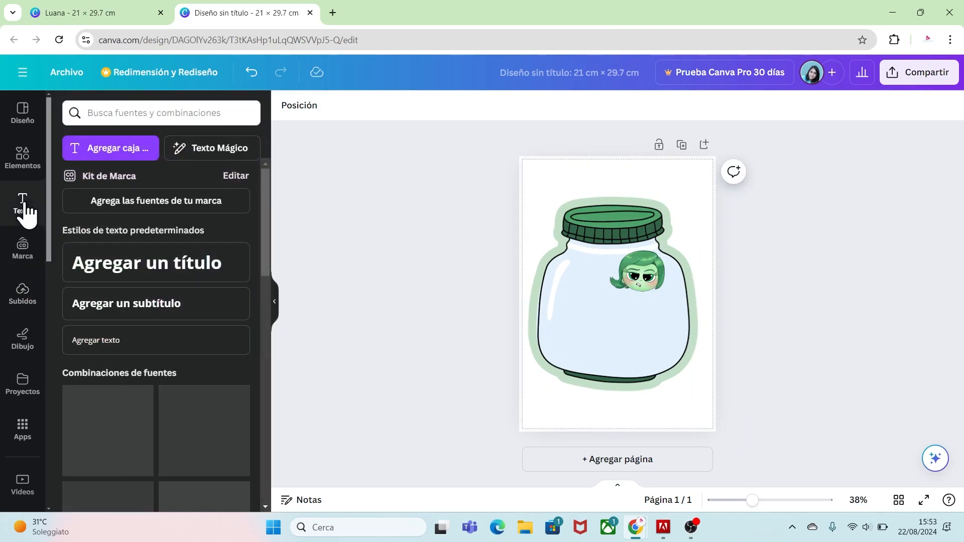
pyautogui.moveTo(267, 195); pyautogui.dragTo(267, 239)
pyautogui.click(148, 232)
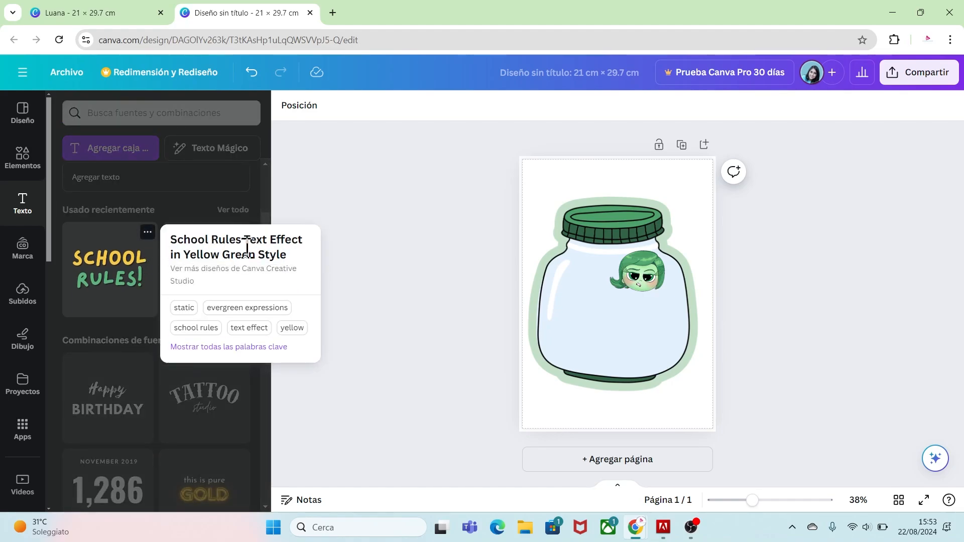
pyautogui.click(122, 261)
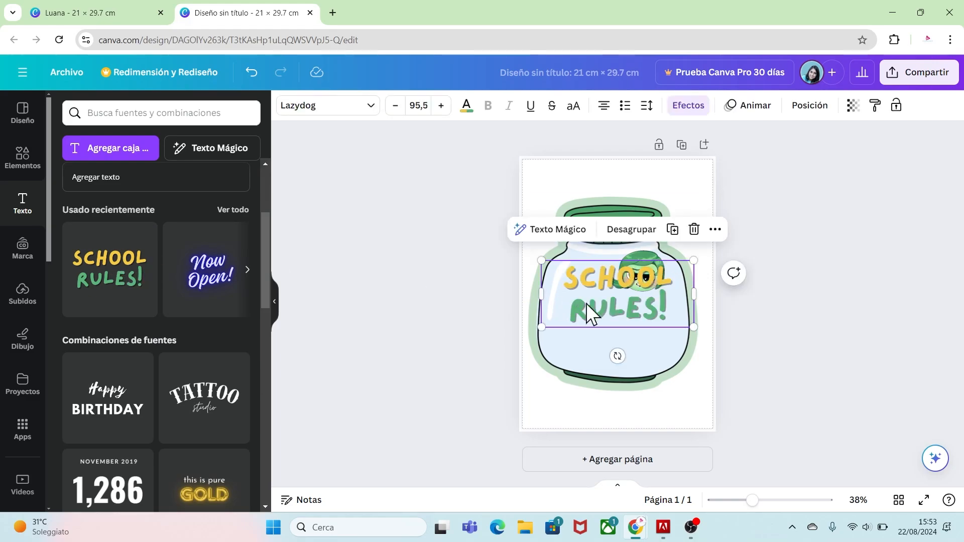
# - Move the School Rules text lower on the jar and ungroup its two lines
pyautogui.moveTo(616, 307); pyautogui.dragTo(651, 346)
pyautogui.click(628, 254)
pyautogui.click(722, 351)
# - Replace the word SCHOOL with the child's first name in capital letters
pyautogui.click(666, 313)
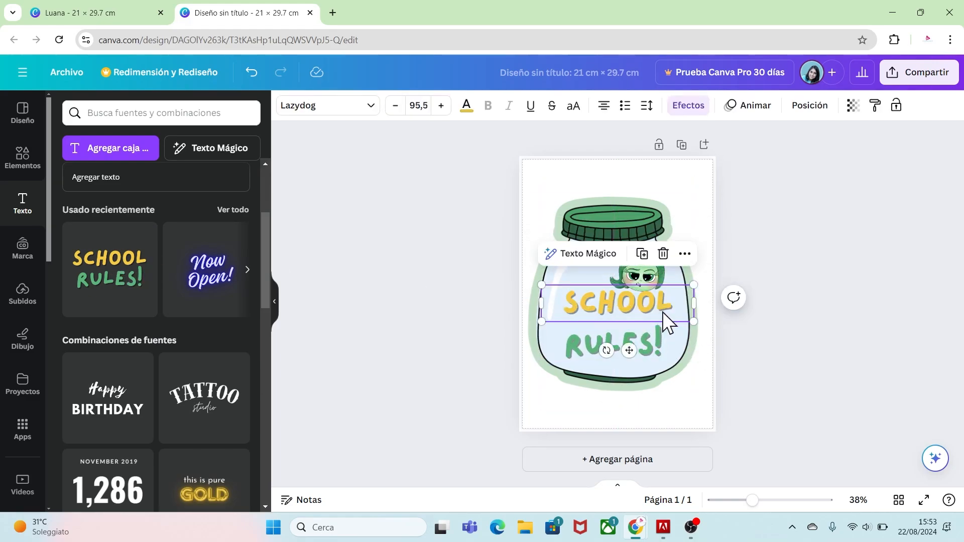
pyautogui.moveTo(676, 306); pyautogui.dragTo(597, 306)
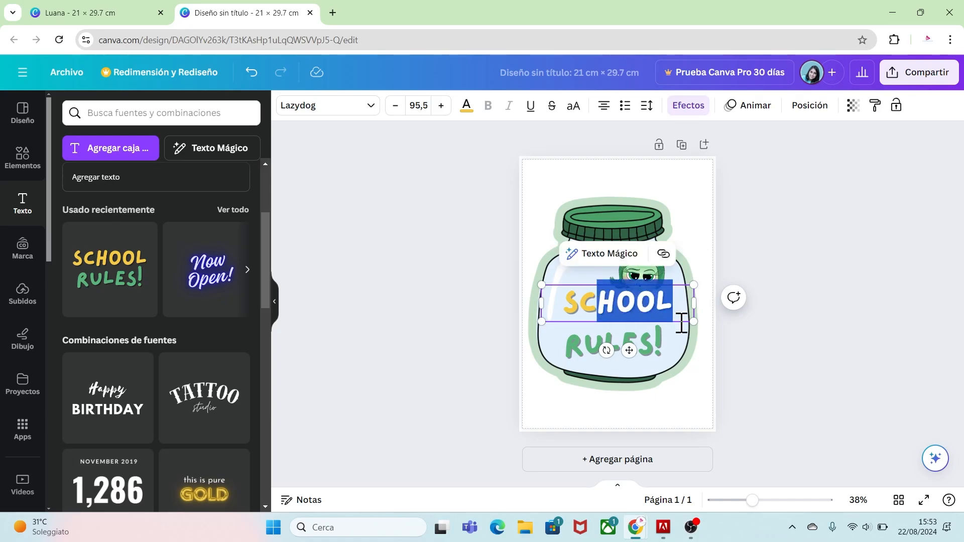
pyautogui.press('BackSpace')
pyautogui.press('BackSpace')
pyautogui.press('BackSpace')
pyautogui.write('LI')
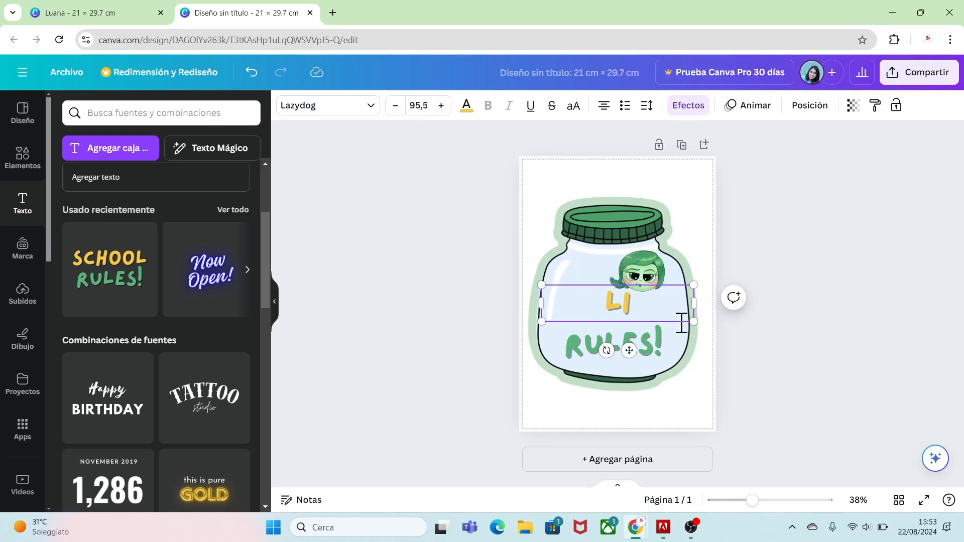
pyautogui.write('AM')
# - Delete the RULES! line and resize the name's text box to a font size of 112
pyautogui.click(627, 343)
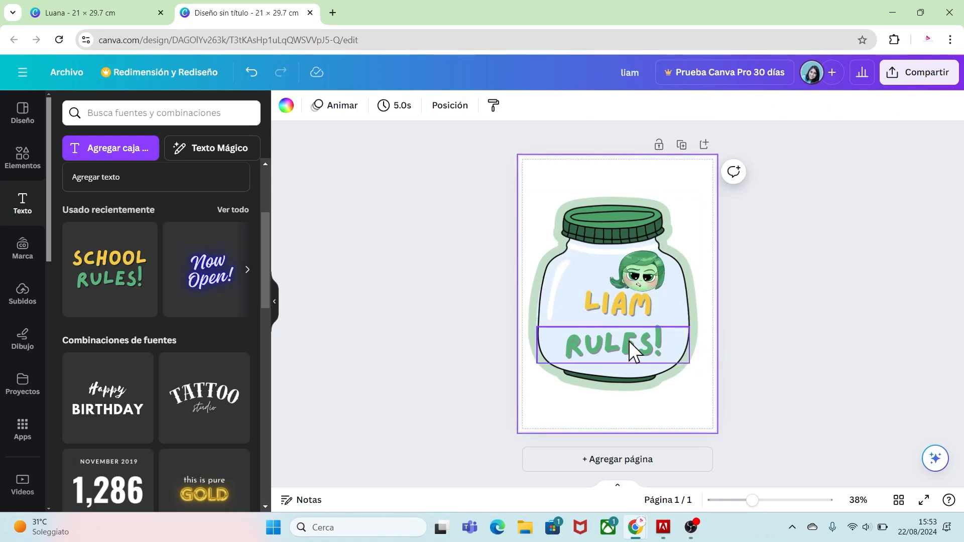
pyautogui.click(663, 295)
pyautogui.click(631, 309)
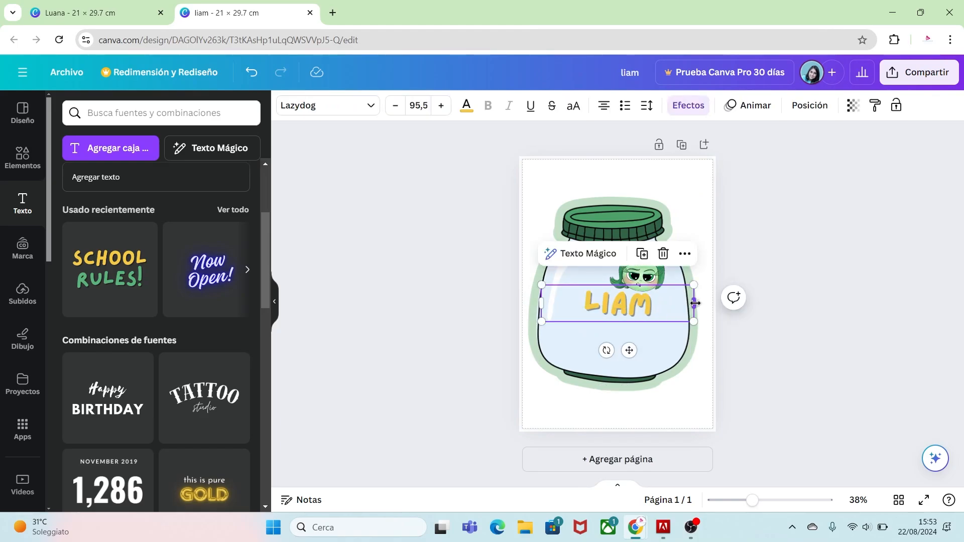
pyautogui.moveTo(694, 303); pyautogui.dragTo(631, 326)
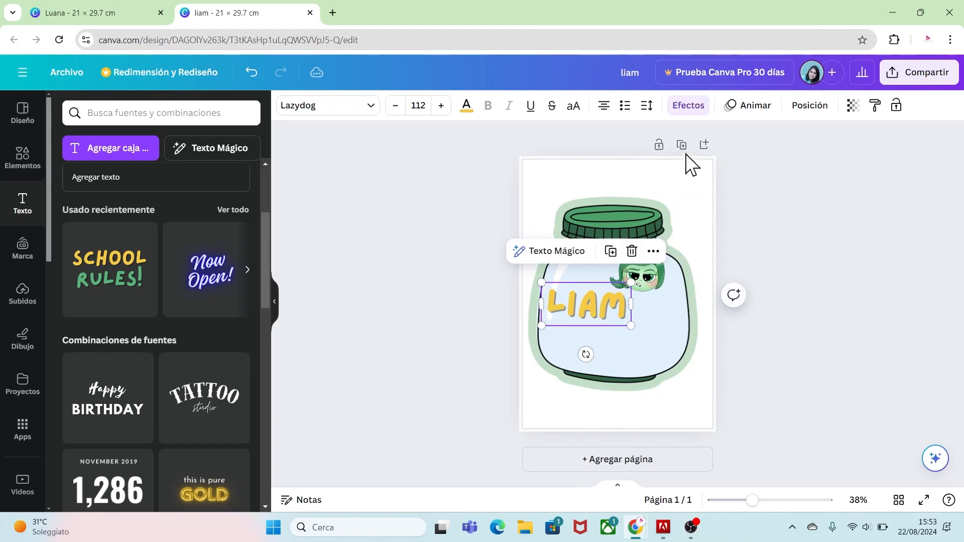
# - Apply the Contorno text effect to the name in dark green #316245, sampled from the design, with a thickness of 105
pyautogui.click(697, 108)
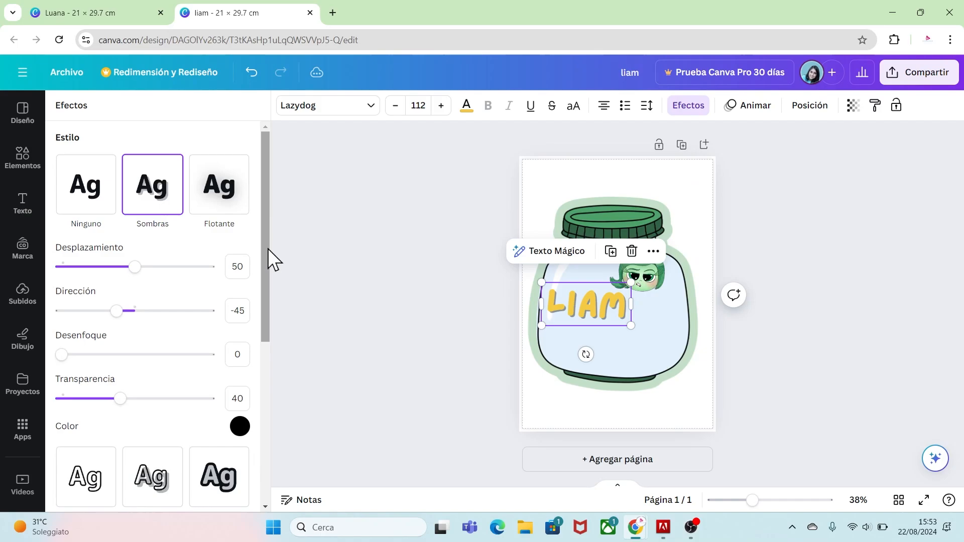
pyautogui.moveTo(267, 249); pyautogui.dragTo(270, 341)
pyautogui.click(238, 329)
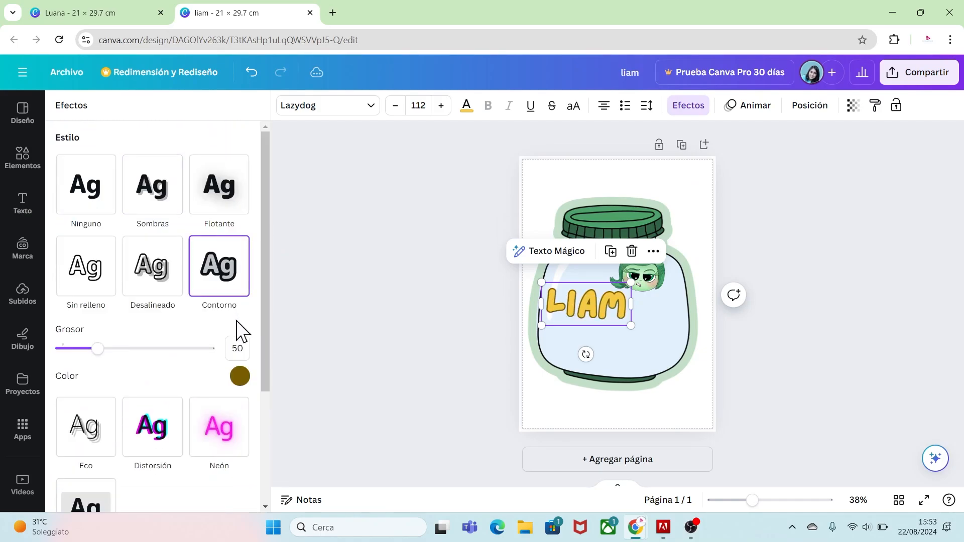
pyautogui.click(239, 376)
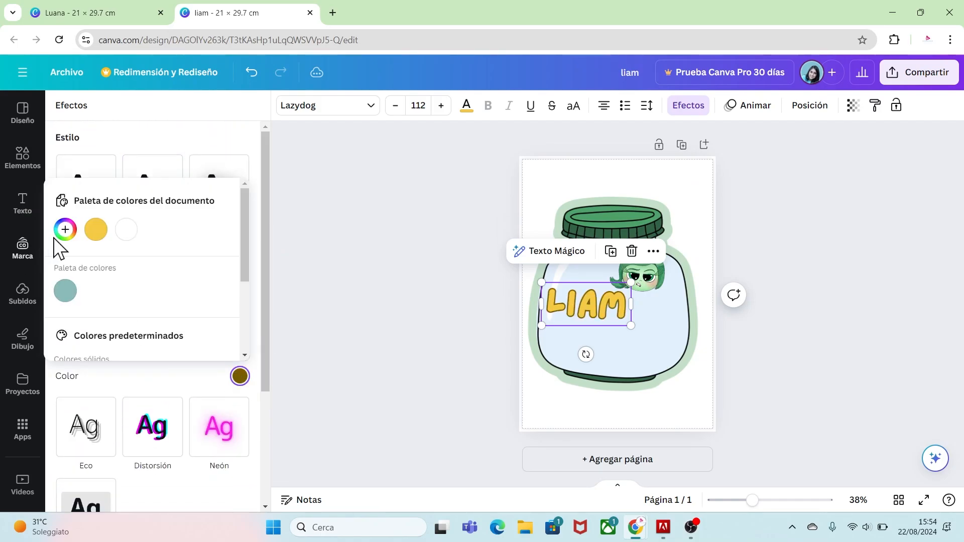
pyautogui.click(65, 230)
pyautogui.click(226, 357)
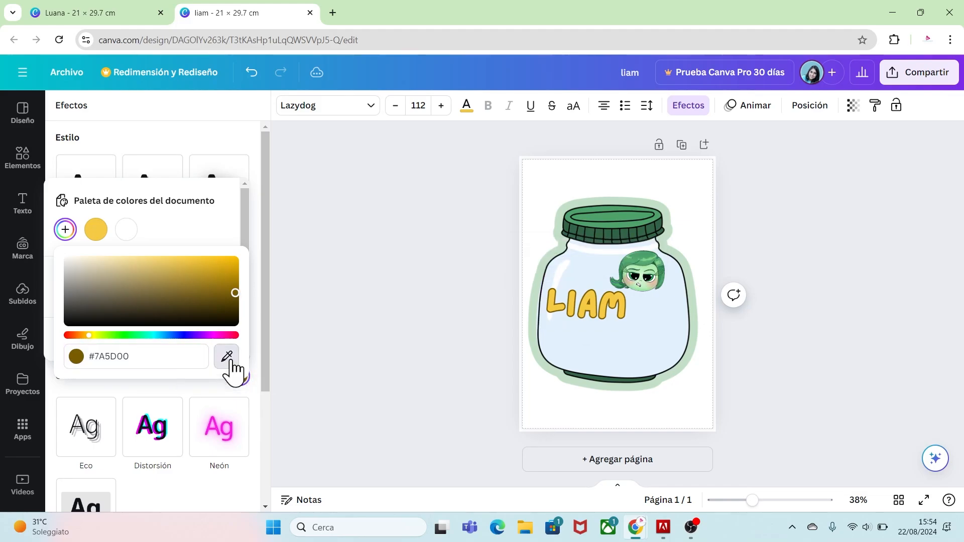
pyautogui.click(604, 241)
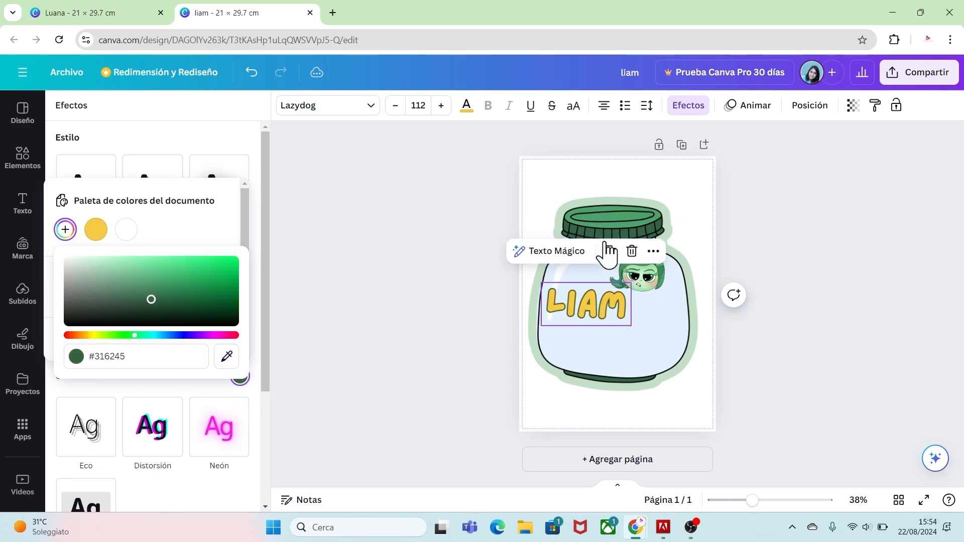
pyautogui.click(170, 386)
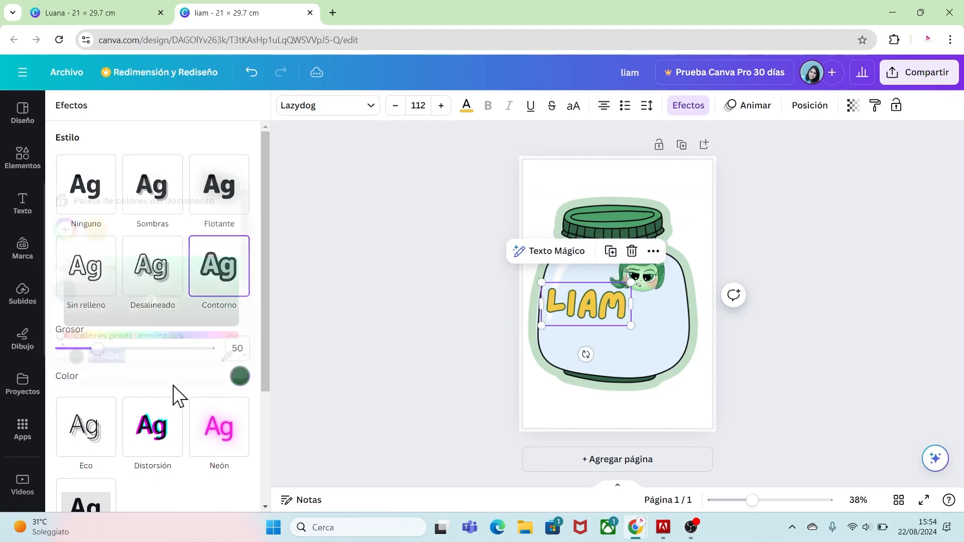
pyautogui.moveTo(95, 349); pyautogui.dragTo(136, 350)
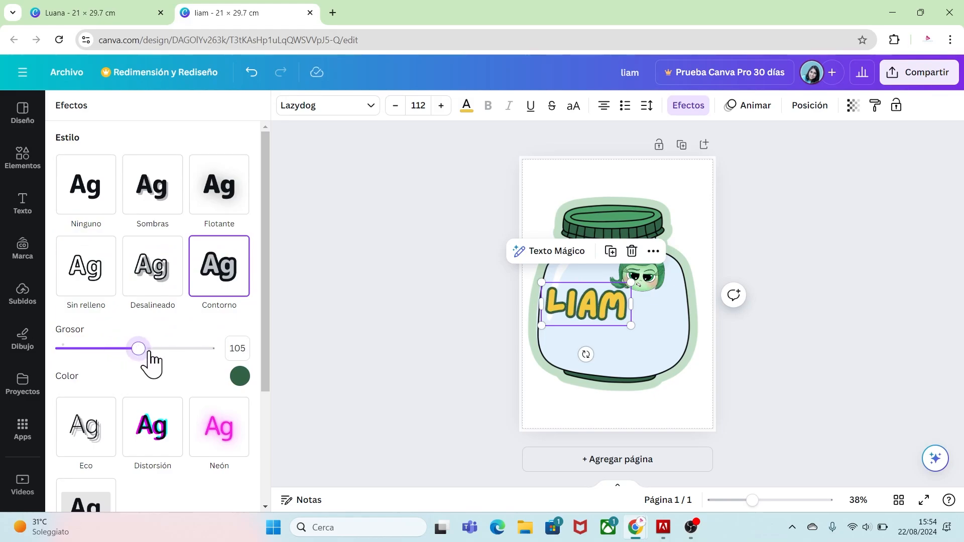
# - Color the name light green from the character's photo palette, then shrink it to size 95,5 and place it beside the character's head
pyautogui.click(466, 107)
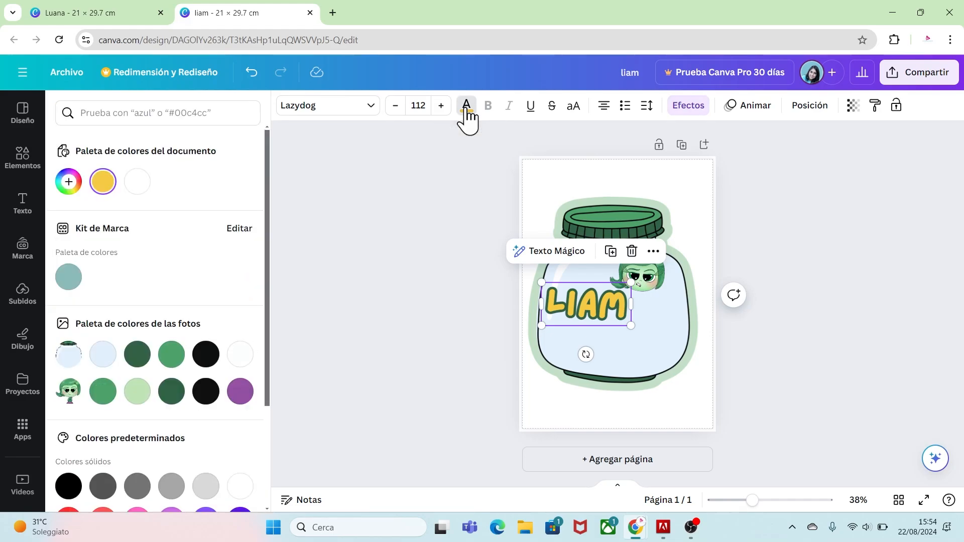
pyautogui.click(137, 391)
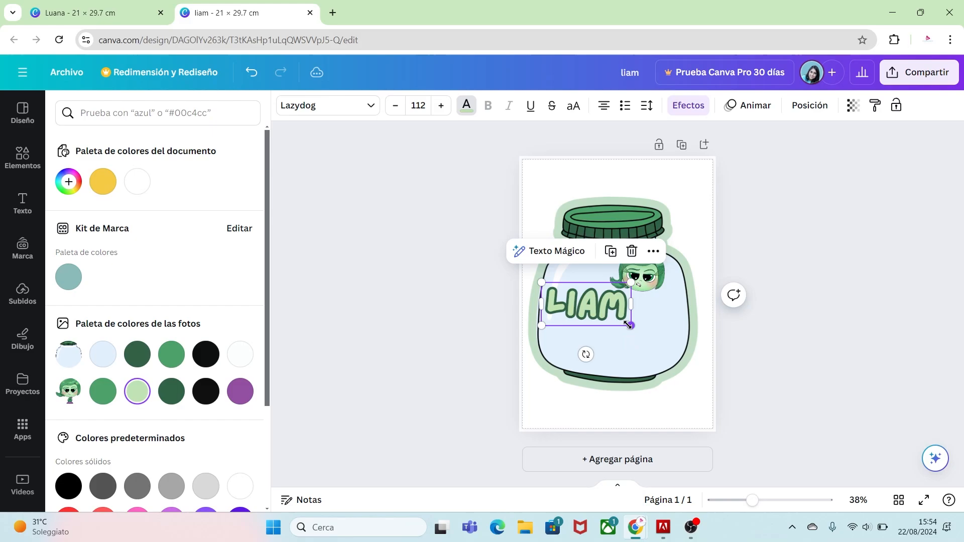
pyautogui.moveTo(629, 324); pyautogui.dragTo(617, 319)
pyautogui.moveTo(595, 302); pyautogui.dragTo(610, 277)
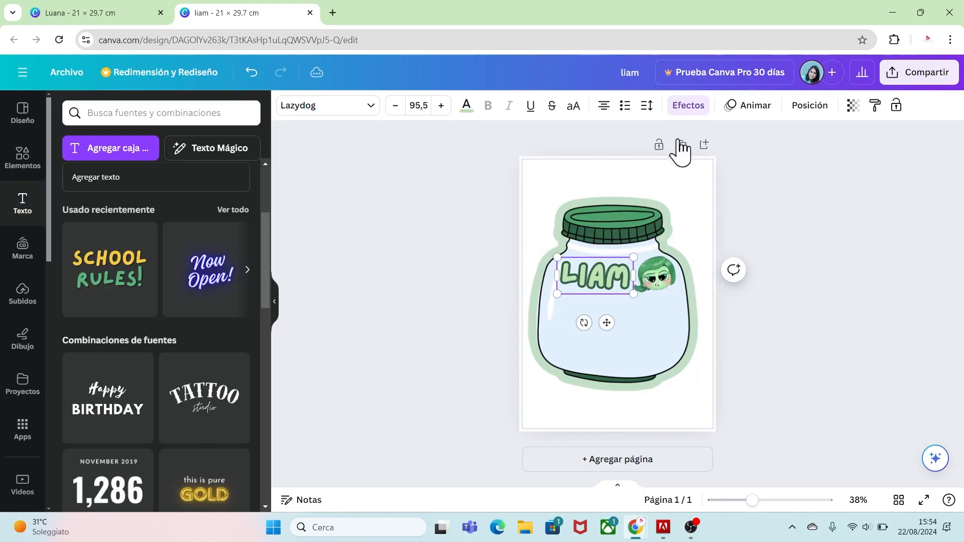
# - Curve the name text with the Curvar shape set to -31
pyautogui.click(689, 108)
pyautogui.moveTo(266, 297); pyautogui.dragTo(254, 427)
pyautogui.click(153, 457)
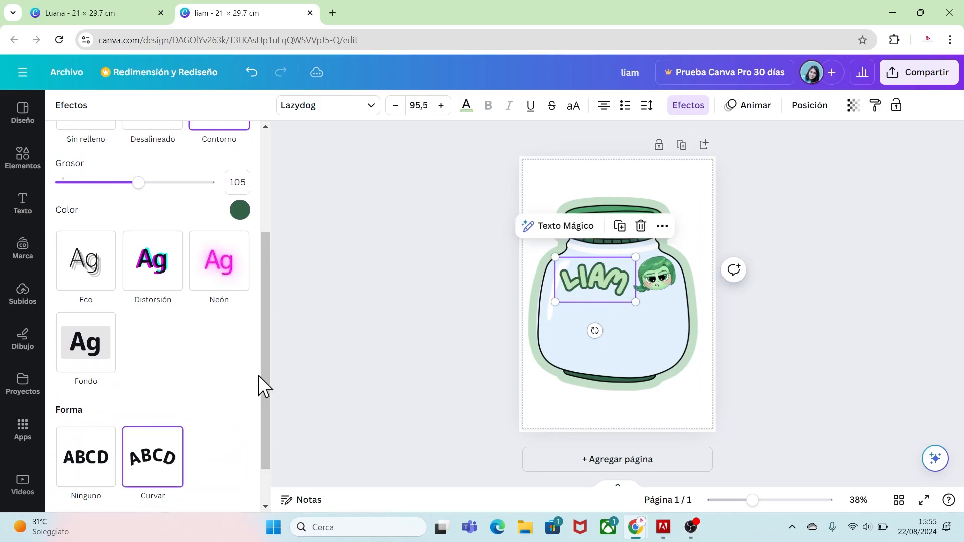
pyautogui.scroll(-1, 263, 378)
pyautogui.scroll(-1, 264, 378)
pyautogui.moveTo(203, 485); pyautogui.dragTo(114, 473)
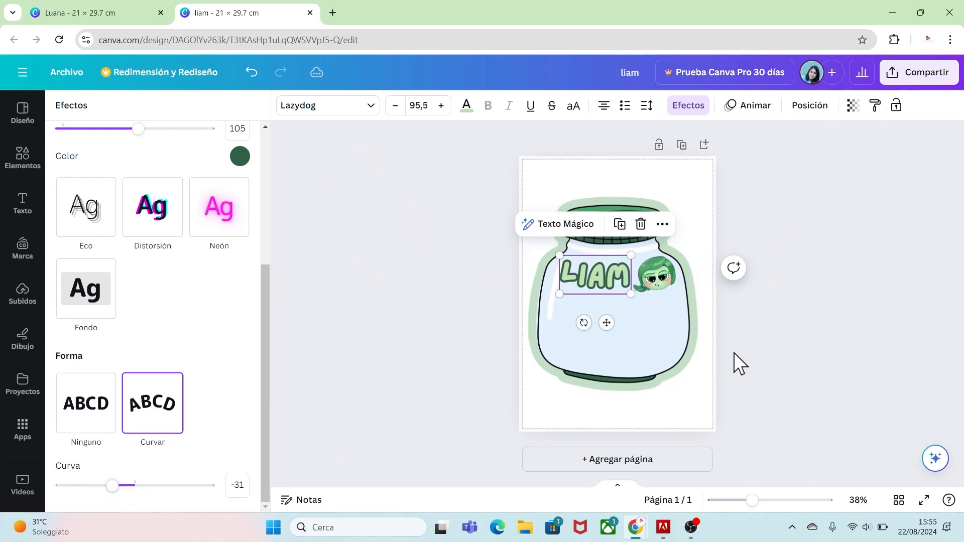
# - Duplicate the curved name and place the copy beneath it as a smaller CUMPLO 5 line
pyautogui.click(586, 274)
pyautogui.hotkey('ctrl', 'd')
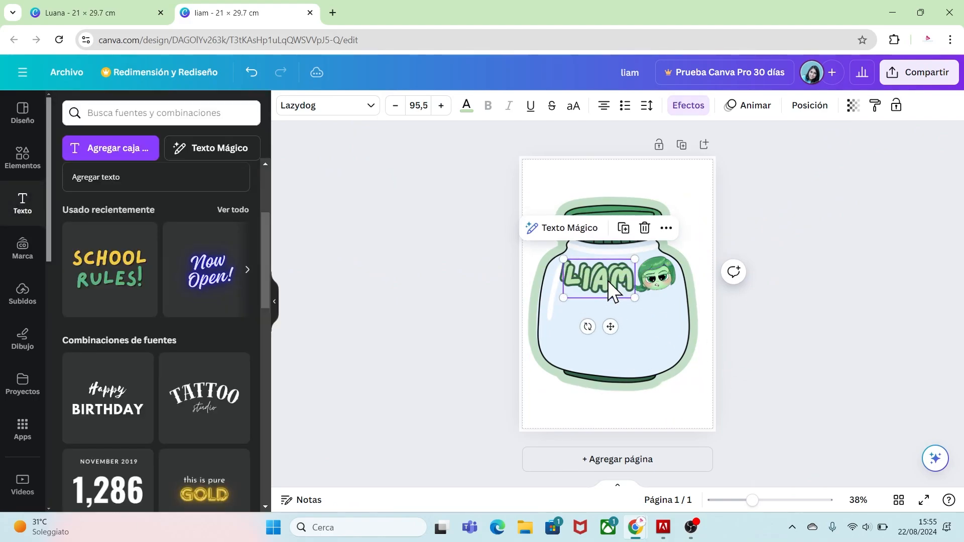
pyautogui.moveTo(607, 281); pyautogui.dragTo(622, 319)
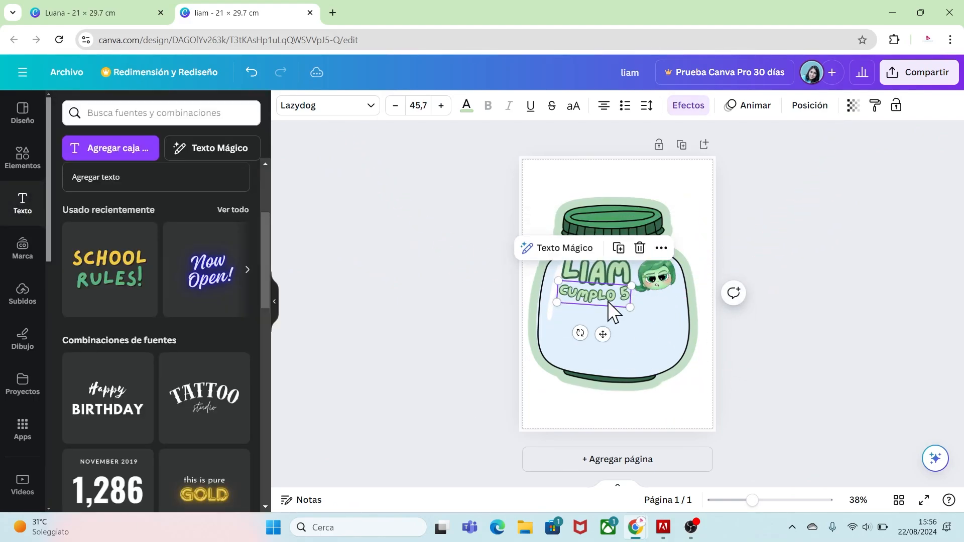
pyautogui.press('Escape')
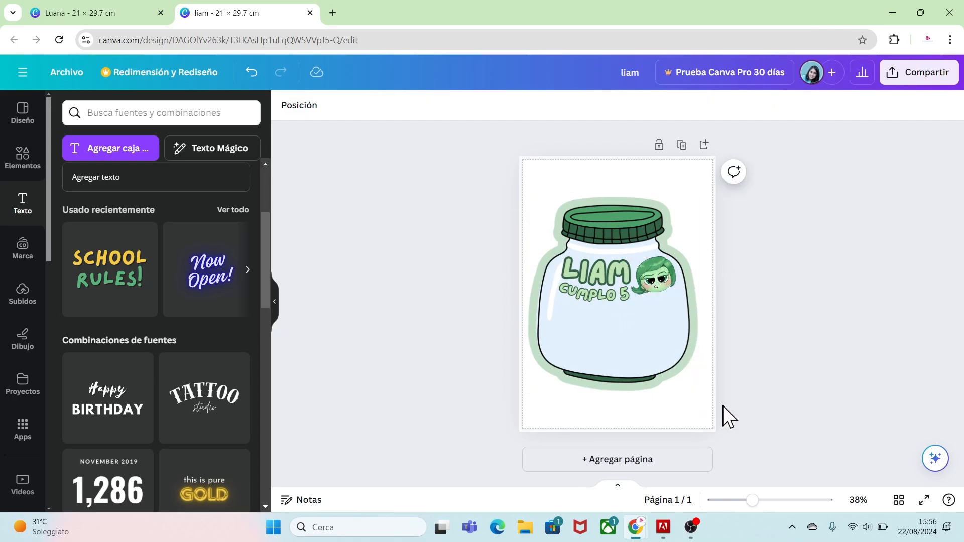
# - Group the jar, both texts and the head, and shrink the group into the page's upper left area
pyautogui.moveTo(738, 401); pyautogui.dragTo(525, 197)
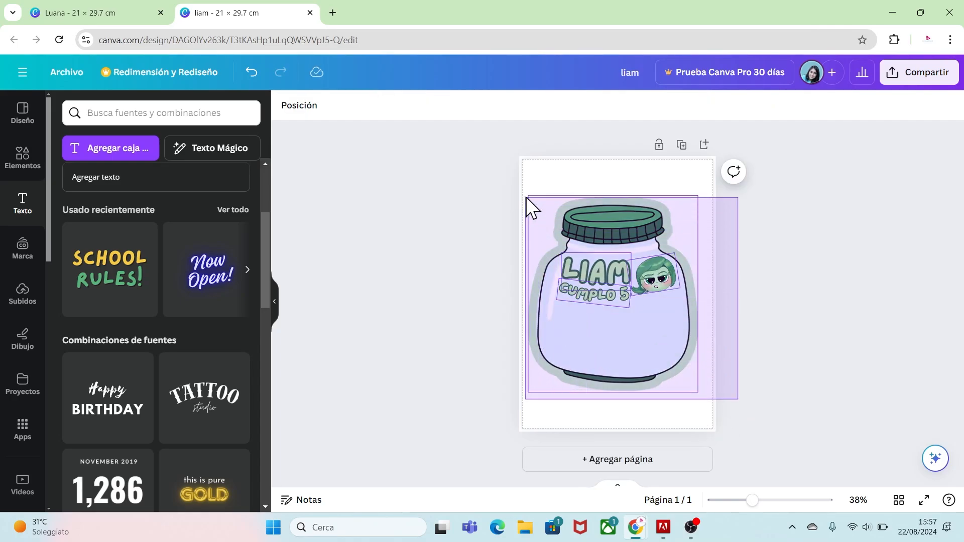
pyautogui.click(626, 170)
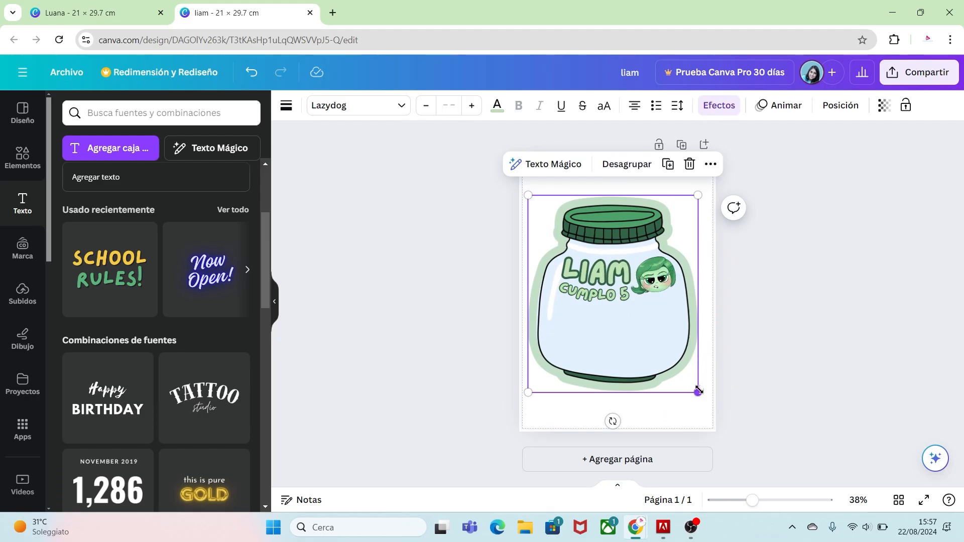
pyautogui.moveTo(698, 390); pyautogui.dragTo(598, 249)
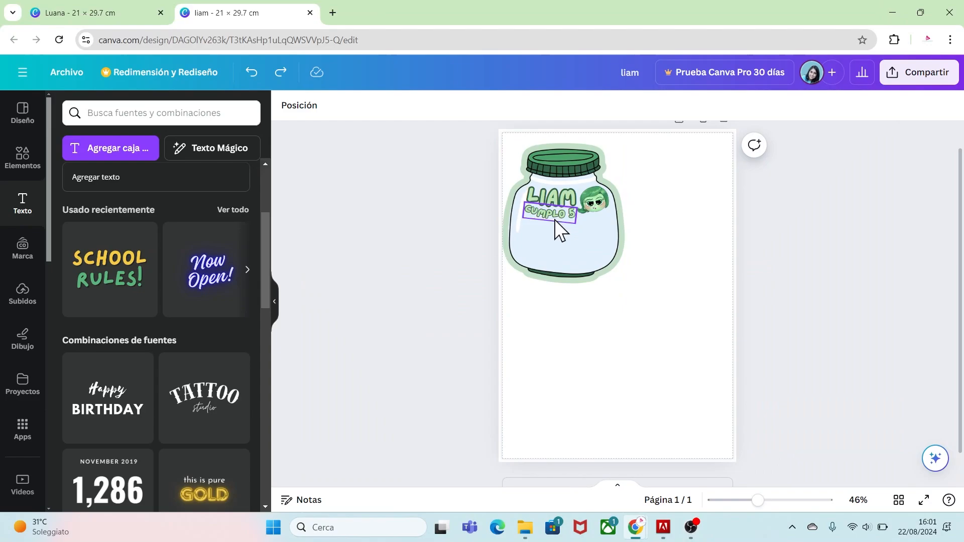
# - Set the outline thickness of the CUMPLO 5 text to 172 and deselect it
pyautogui.click(554, 219)
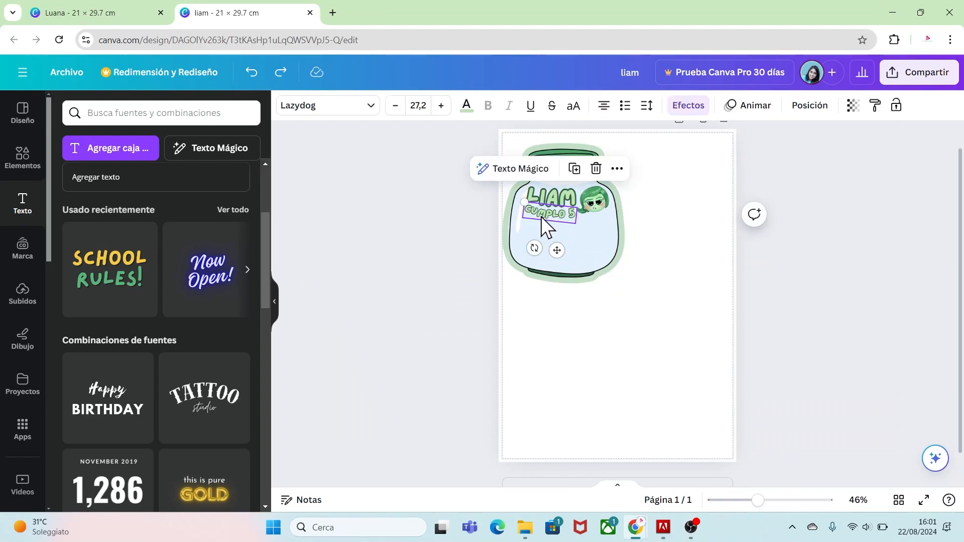
pyautogui.click(688, 106)
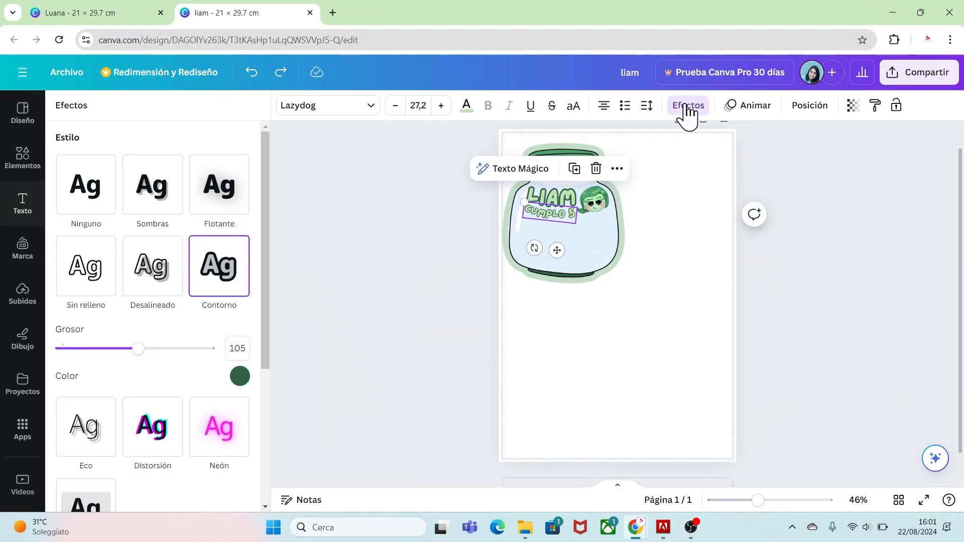
pyautogui.scroll(-1, 264, 312)
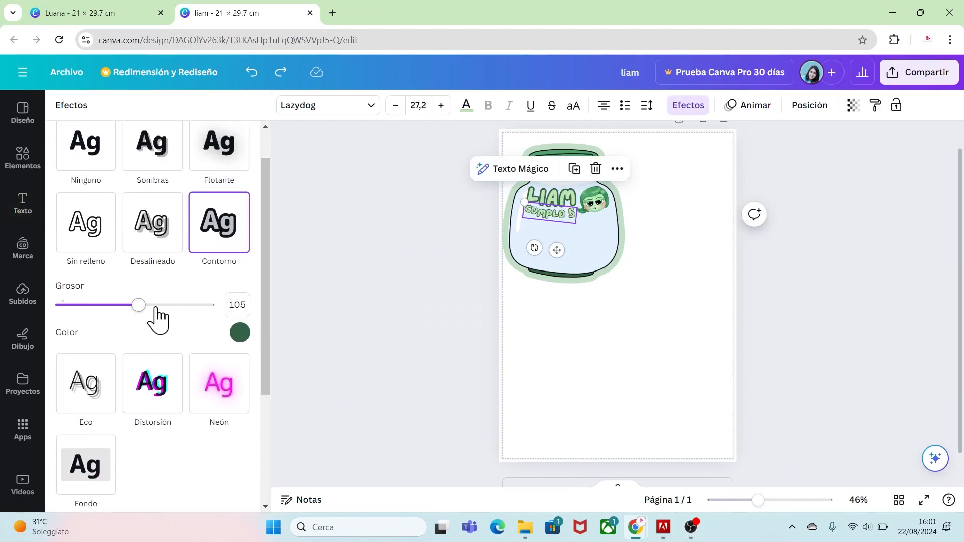
pyautogui.moveTo(140, 304); pyautogui.dragTo(188, 305)
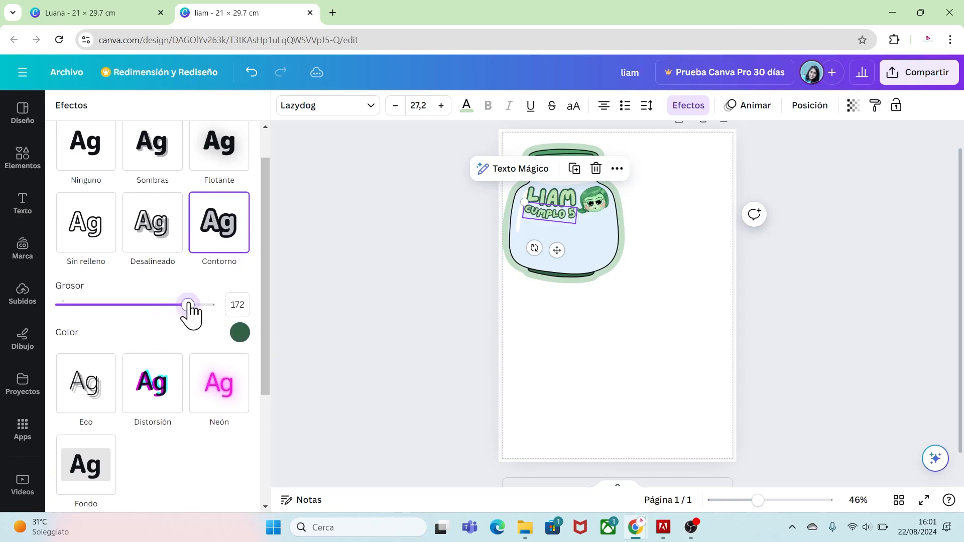
pyautogui.click(787, 335)
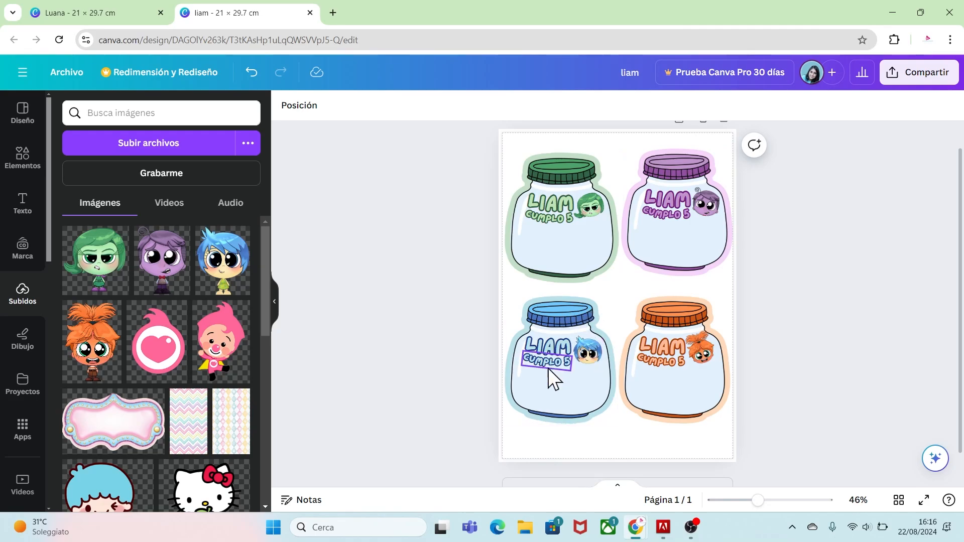
# - Download the finished four-jar design as a print PDF using the PDF para impresión file type
pyautogui.click(70, 72)
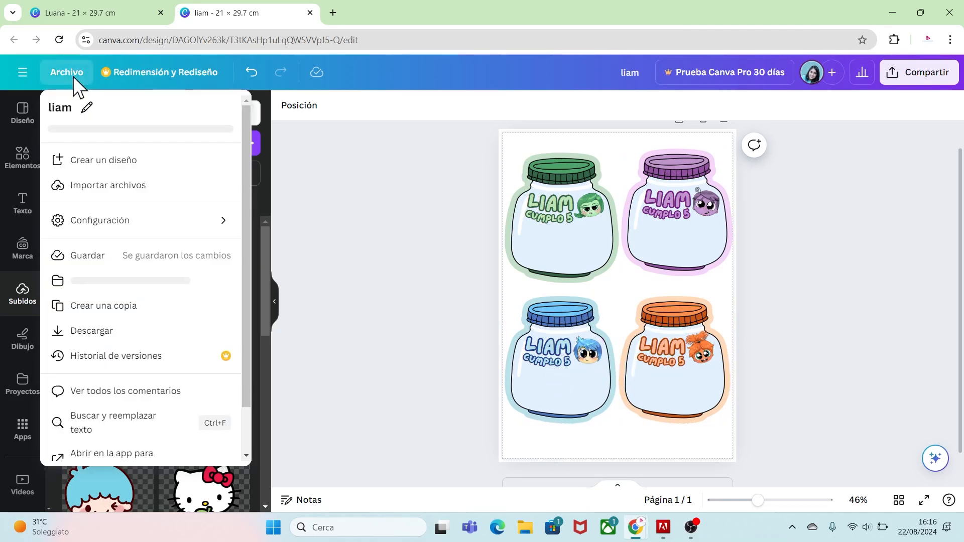
pyautogui.click(91, 331)
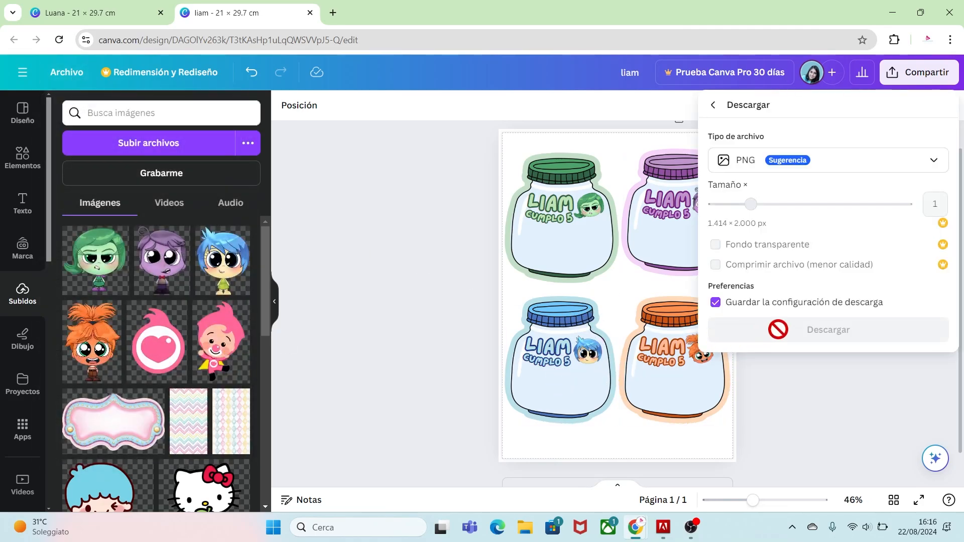
pyautogui.click(811, 166)
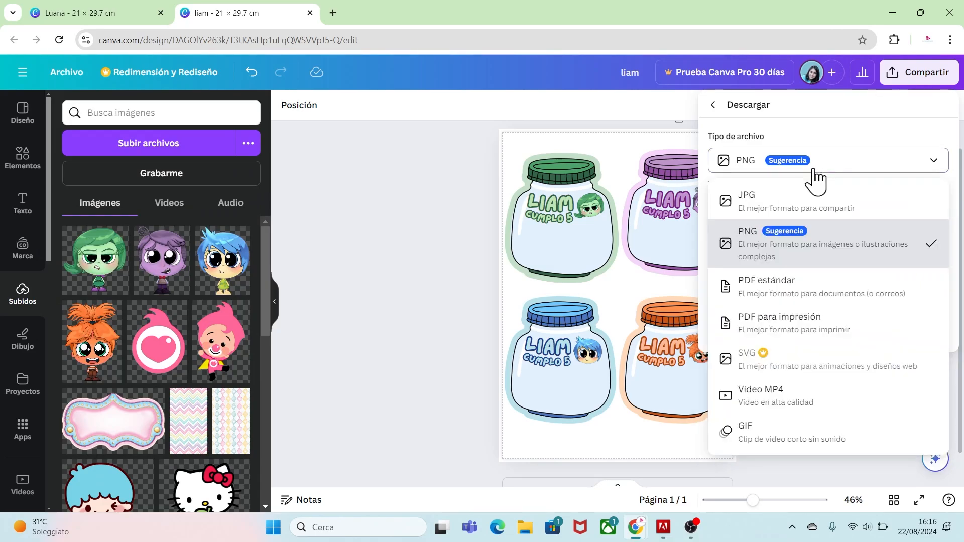
pyautogui.click(791, 323)
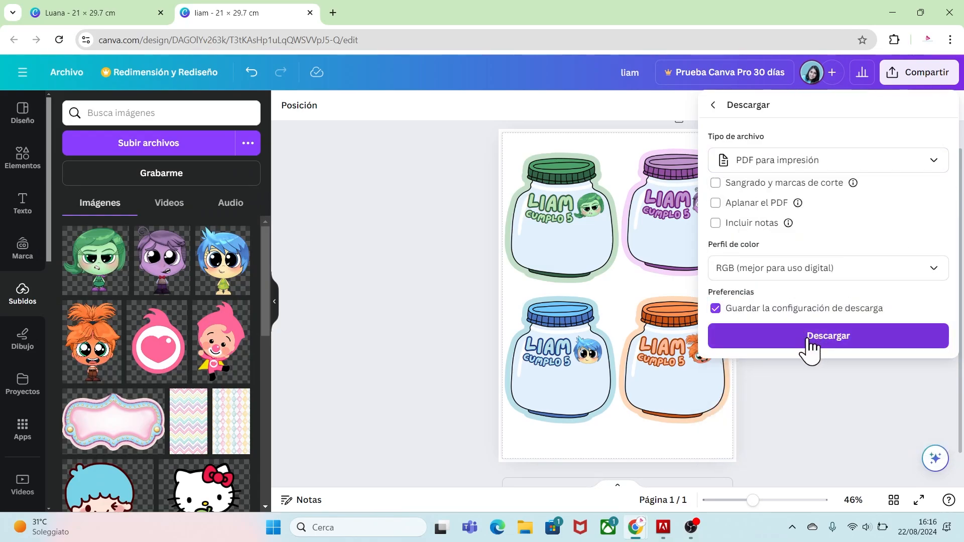
pyautogui.click(792, 347)
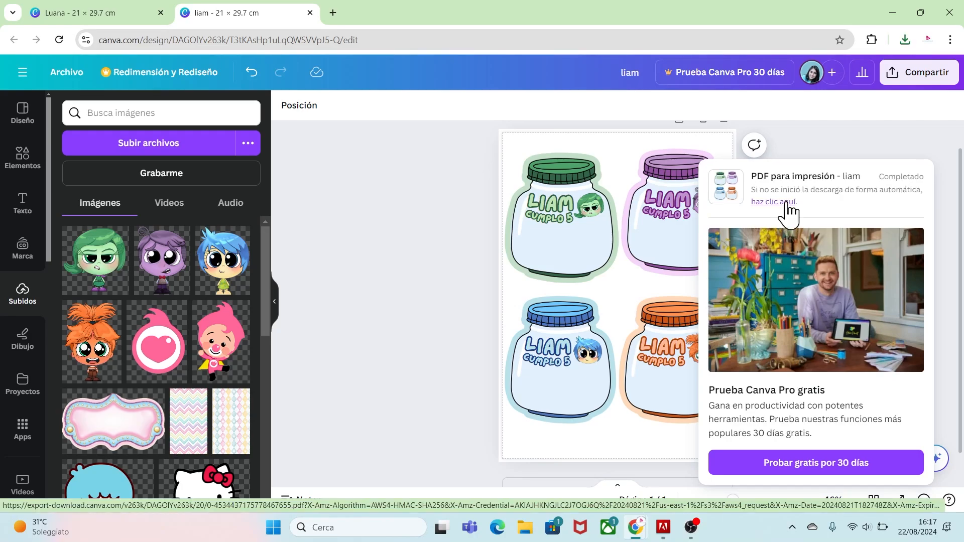
# - Open the downloaded PDF from the browser's recent downloads and check the four jars on its page
pyautogui.click(907, 47)
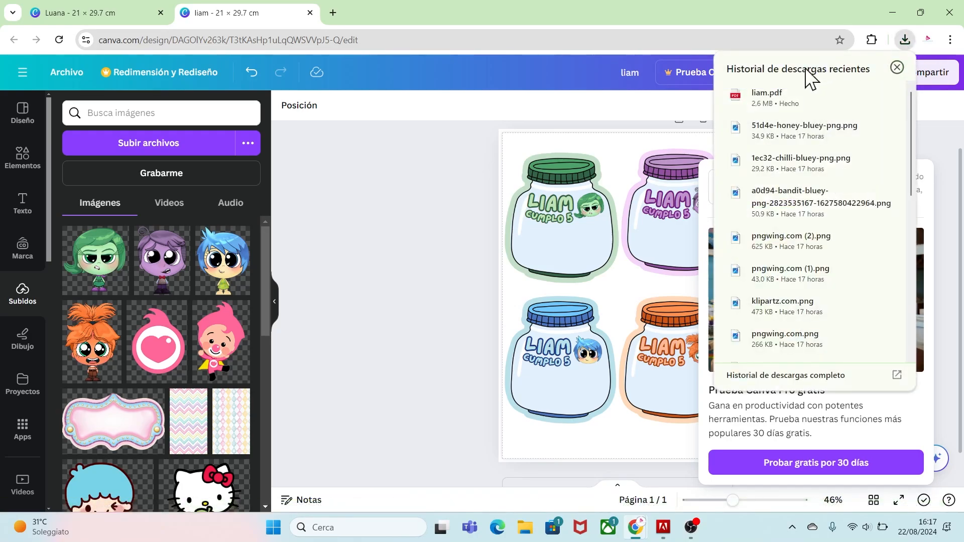
pyautogui.click(784, 97)
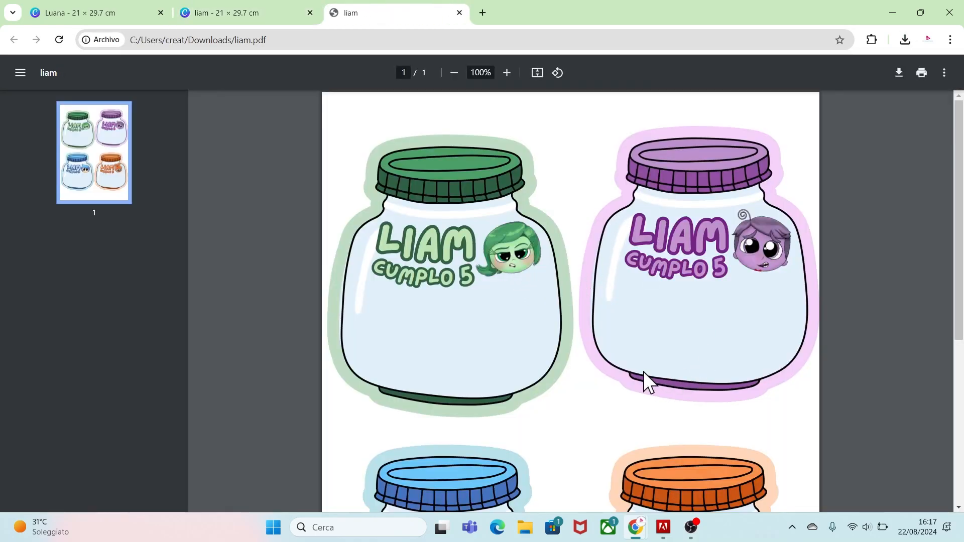
pyautogui.scroll(-3, 963, 239)
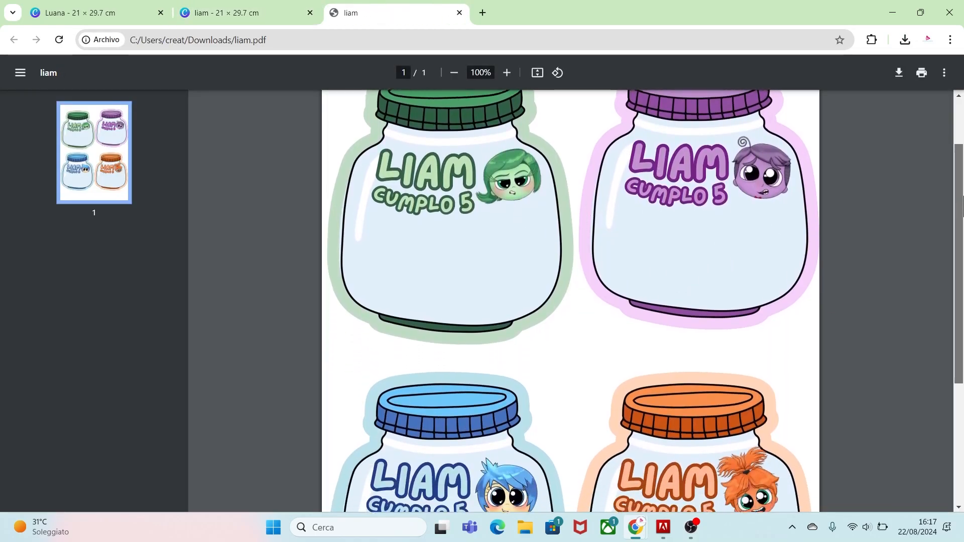
pyautogui.moveTo(963, 233); pyautogui.dragTo(956, 172)
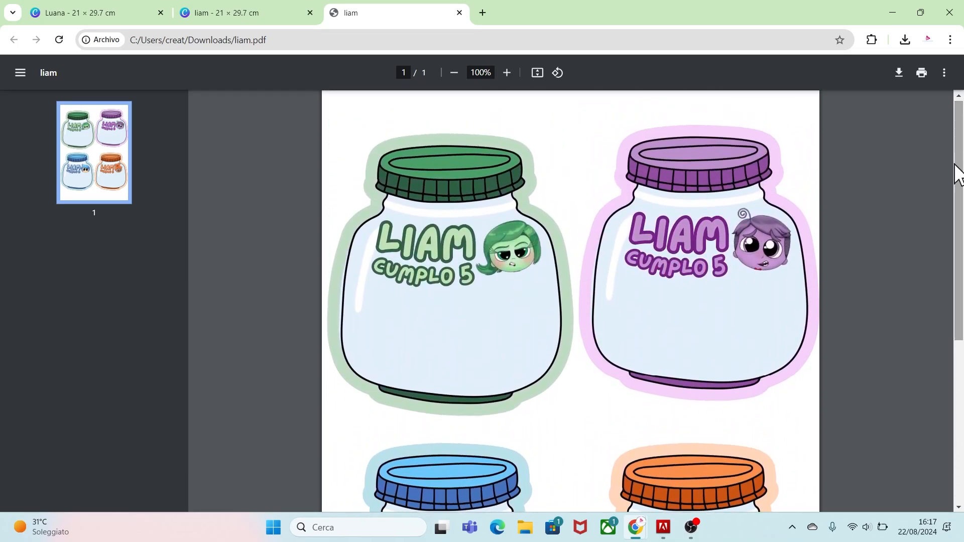